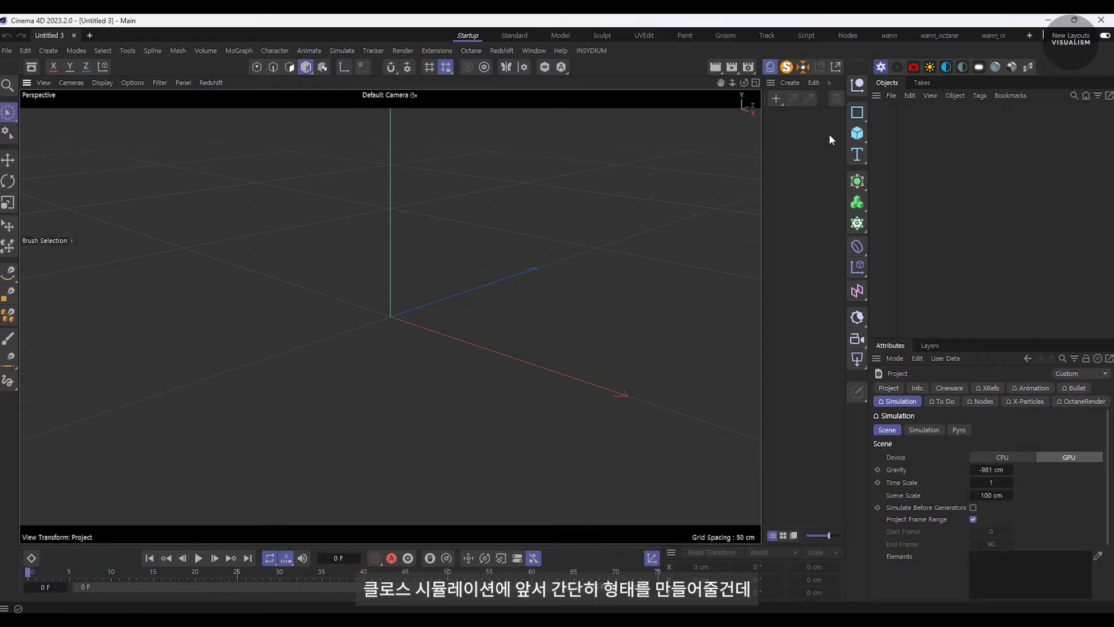
- Add a plane with 400 width and 400 height segments
{"action": "left_click", "coordinate": [857, 133]}
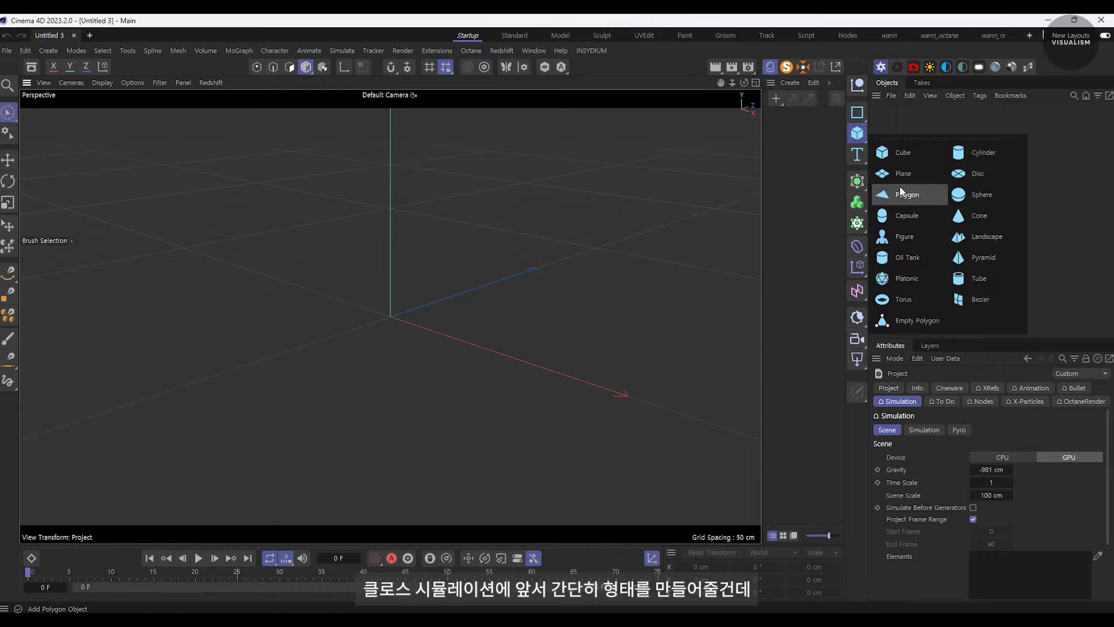
{"action": "left_click", "coordinate": [903, 174]}
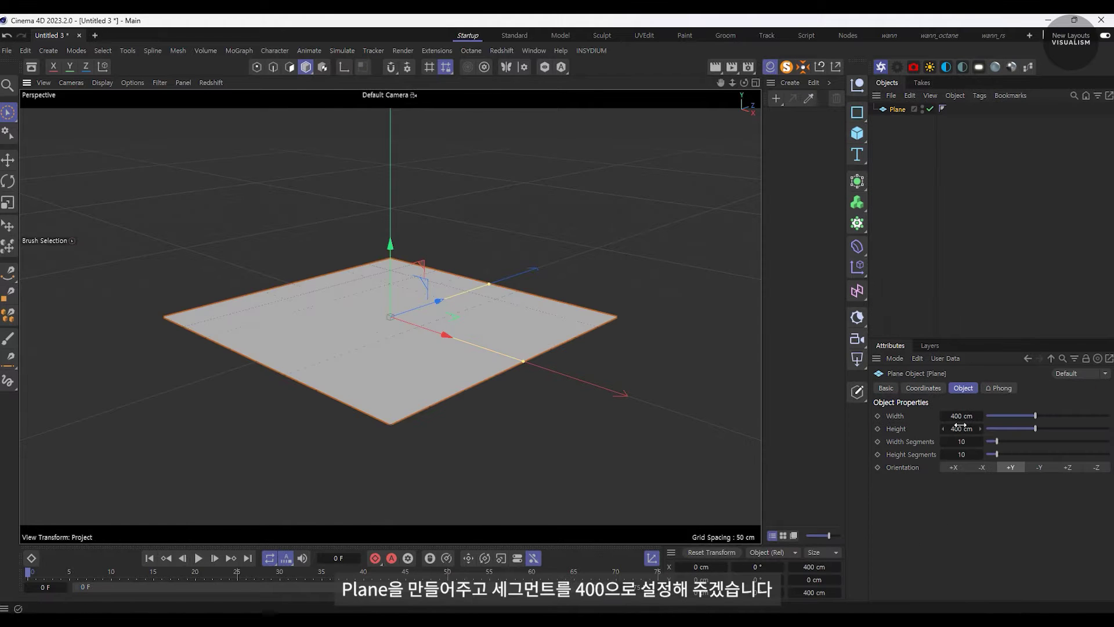
{"action": "left_click", "coordinate": [970, 445]}
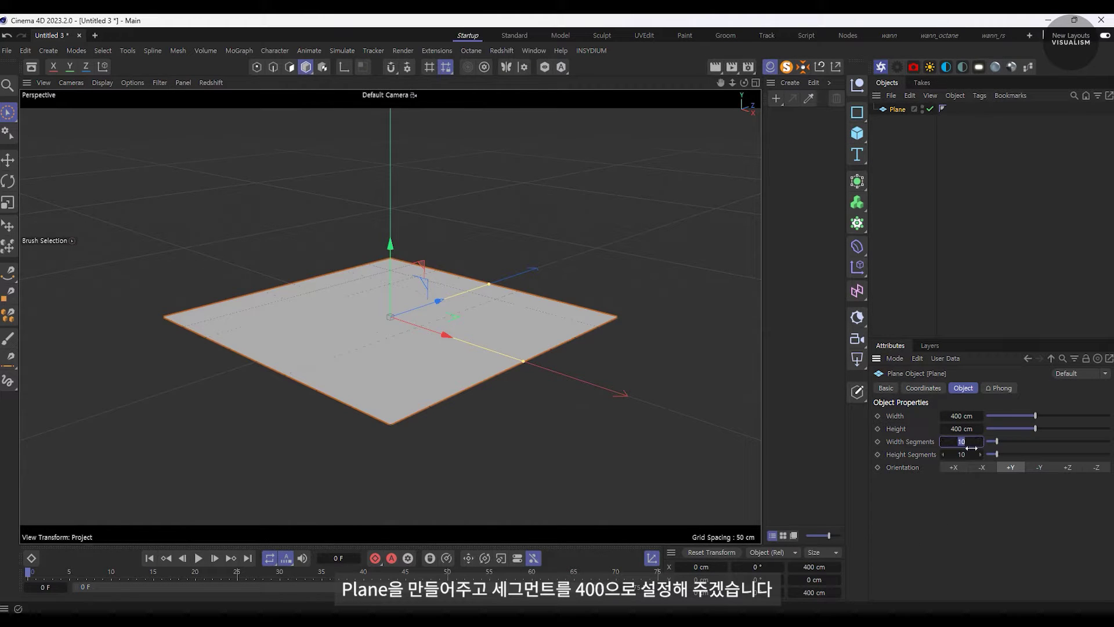
{"action": "type", "text": "40"}
{"action": "key", "text": "Tab"}
{"action": "type", "text": "400"}
{"action": "key", "text": "Return"}
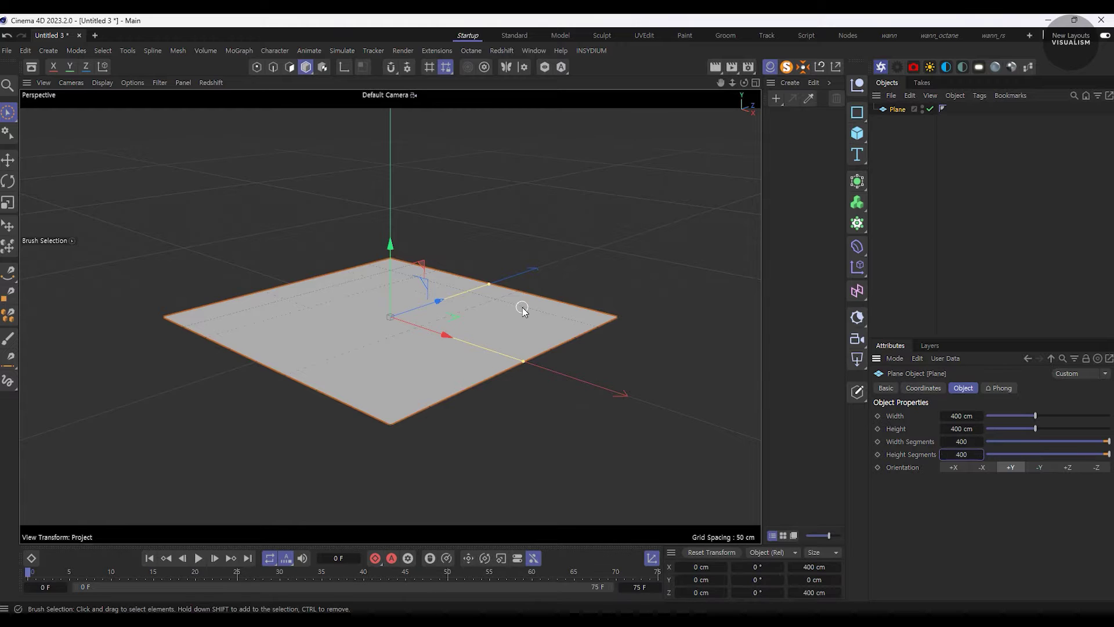
- Switch the viewport to Quick Shading (Lines) to show the dense wireframe
{"action": "scroll", "coordinate": [409, 339], "scroll_direction": "down", "scroll_amount": 1}
{"action": "left_click", "coordinate": [101, 83]}
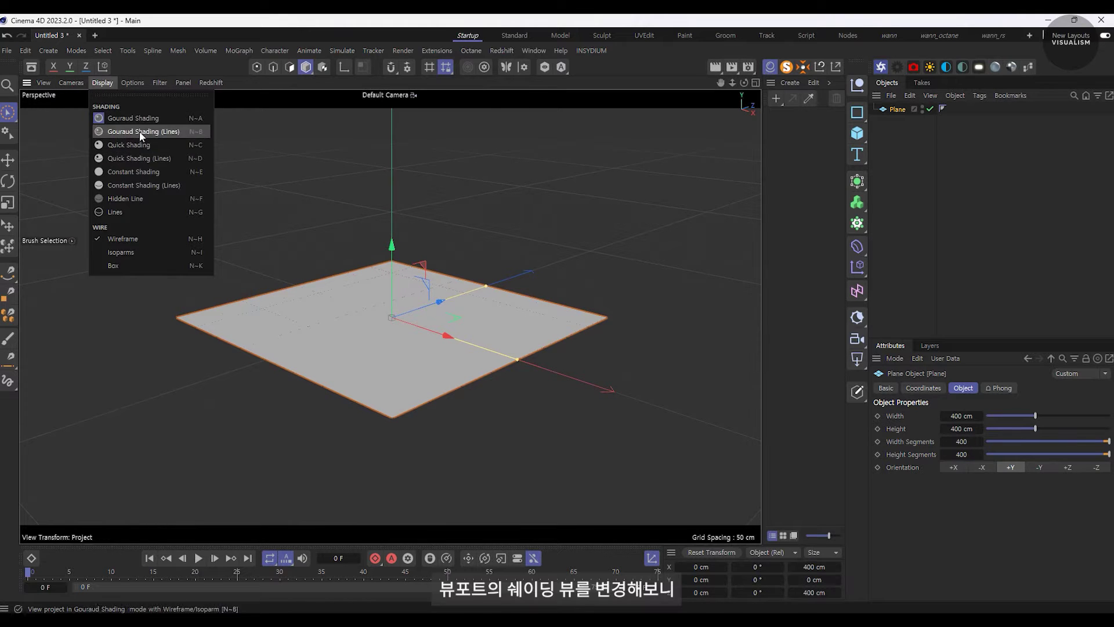
{"action": "left_click", "coordinate": [146, 155]}
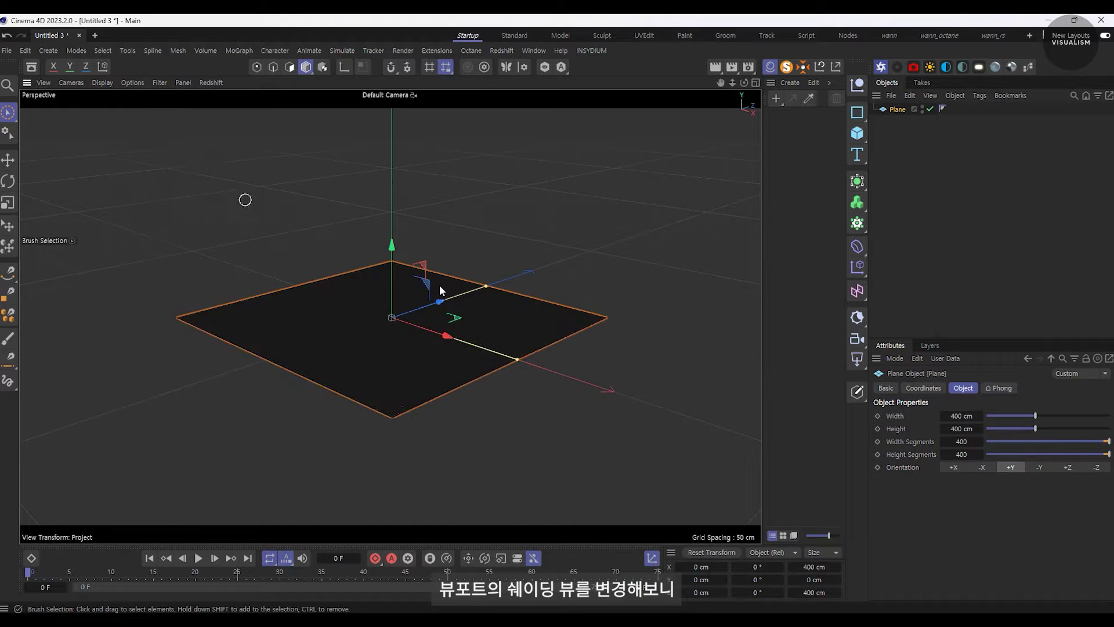
{"action": "scroll", "coordinate": [406, 378], "scroll_direction": "up", "scroll_amount": 1}
{"action": "scroll", "coordinate": [389, 320], "scroll_direction": "up", "scroll_amount": 3}
{"action": "scroll", "coordinate": [389, 321], "scroll_direction": "down", "scroll_amount": 1}
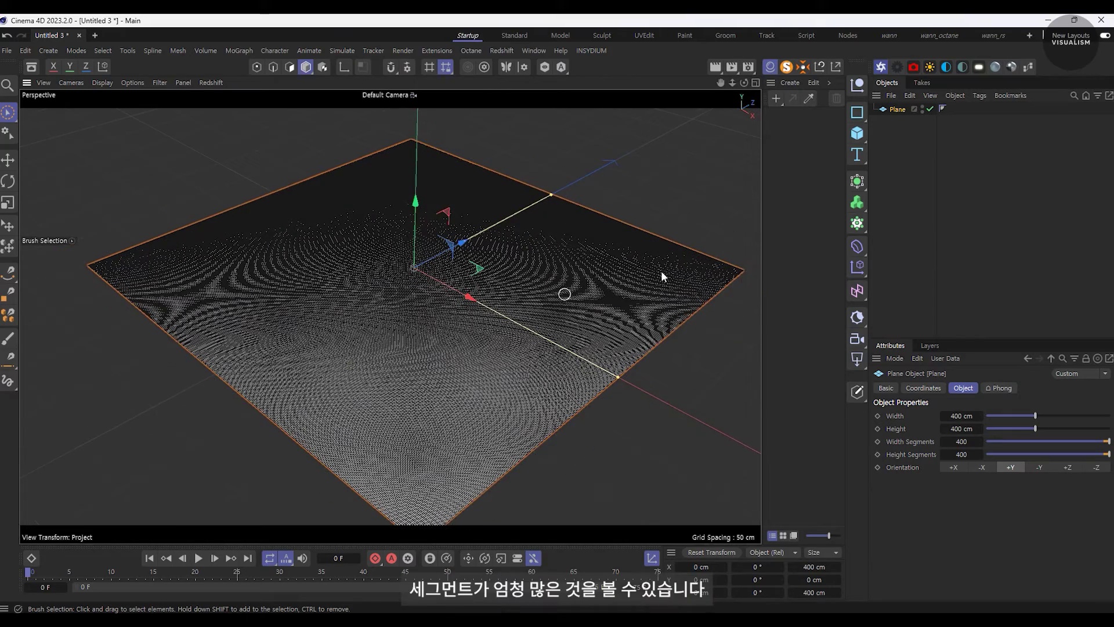
{"action": "left_click", "coordinate": [857, 133]}
- Undo the accidental platonic, then add a torus and move it below the plane
{"action": "left_click", "coordinate": [903, 277]}
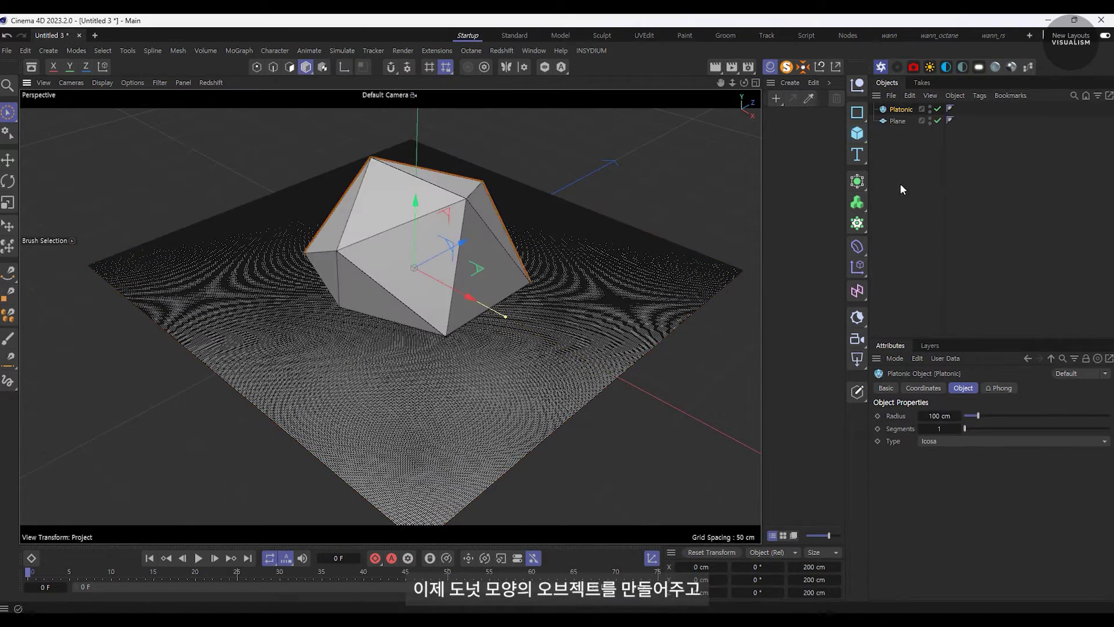
{"action": "key", "text": "ctrl+z"}
{"action": "left_click", "coordinate": [857, 132]}
{"action": "left_click", "coordinate": [903, 299]}
{"action": "key", "text": "F2"}
{"action": "left_click_drag", "start_coordinate": [383, 326], "coordinate": [500, 319]}
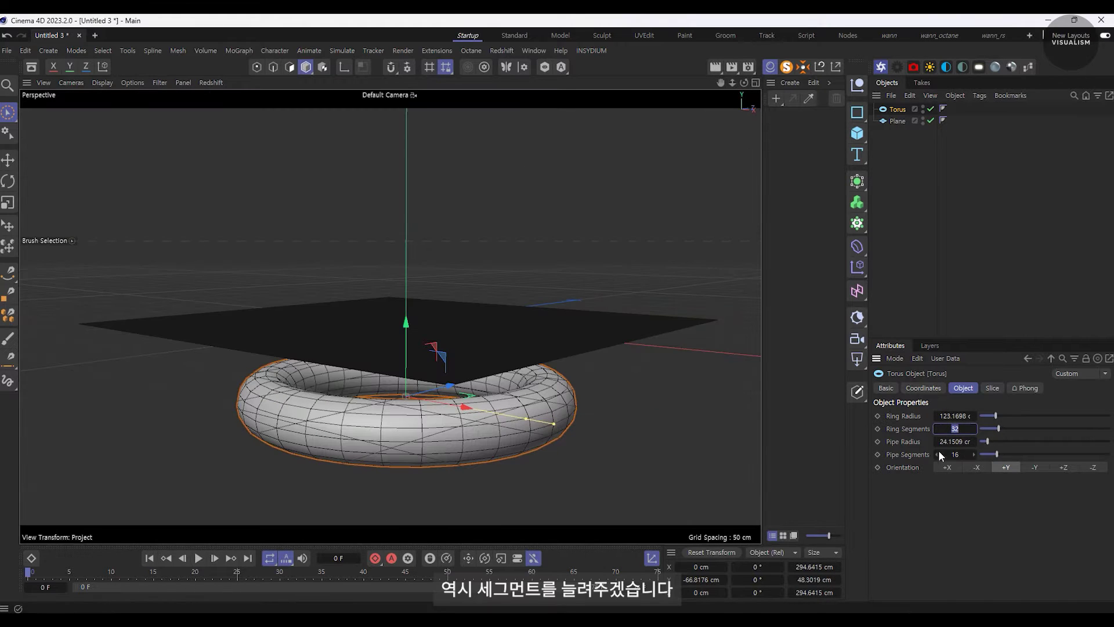
- Give the torus 64 pipe segments and hide the viewport workplane grid
{"action": "left_click_drag", "start_coordinate": [945, 453], "coordinate": [960, 455]}
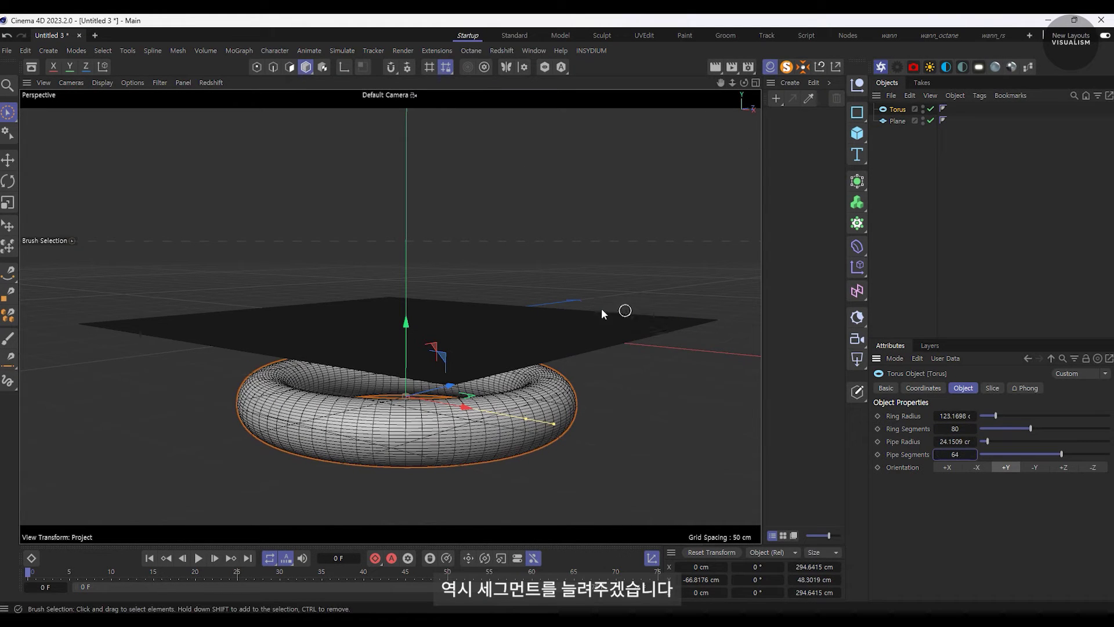
{"action": "left_click", "coordinate": [132, 83]}
{"action": "mouse_move", "coordinate": [159, 82]}
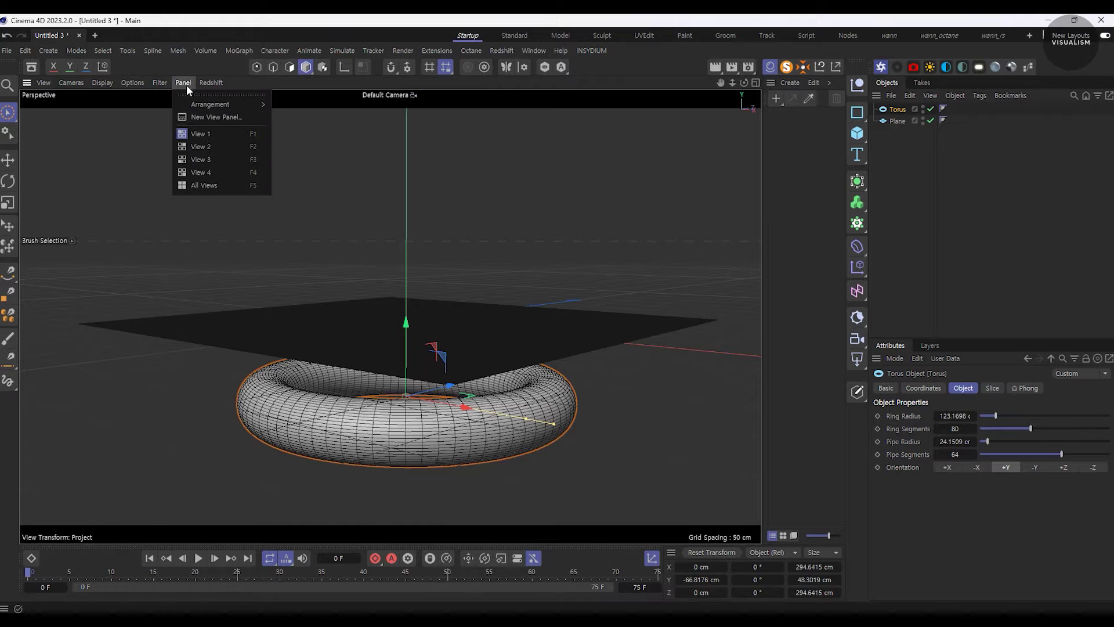
{"action": "left_click", "coordinate": [190, 163]}
{"action": "left_click_drag", "start_coordinate": [363, 355], "coordinate": [418, 349], "text": "alt"}
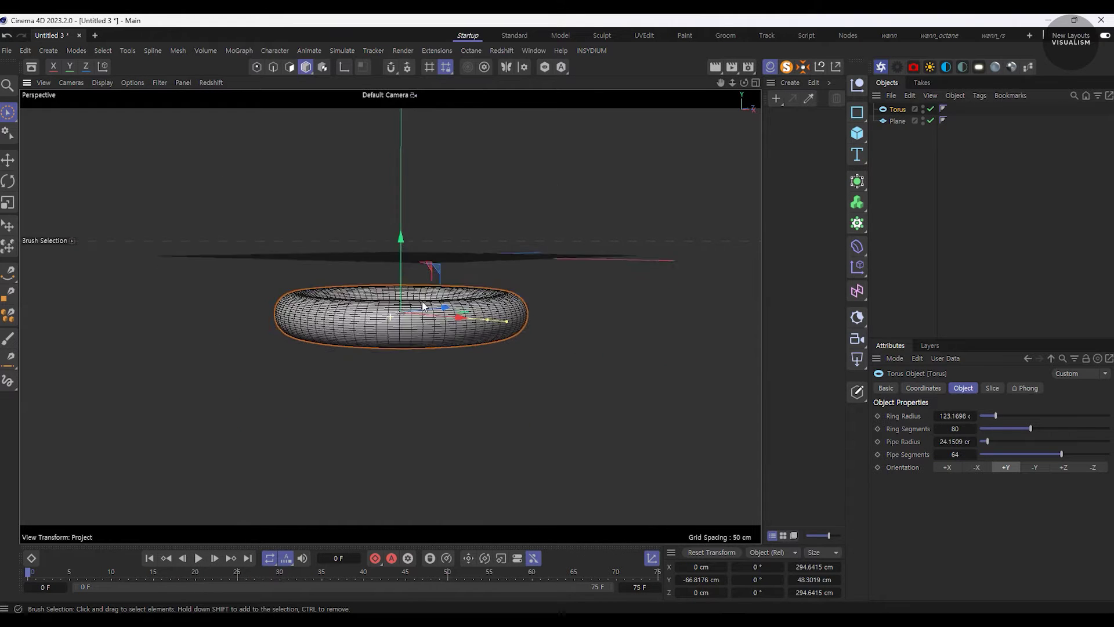
- Tag the plane as Cloth and the torus as Collider, then play the simulation
{"action": "right_click", "coordinate": [897, 121]}
{"action": "mouse_move", "coordinate": [935, 239]}
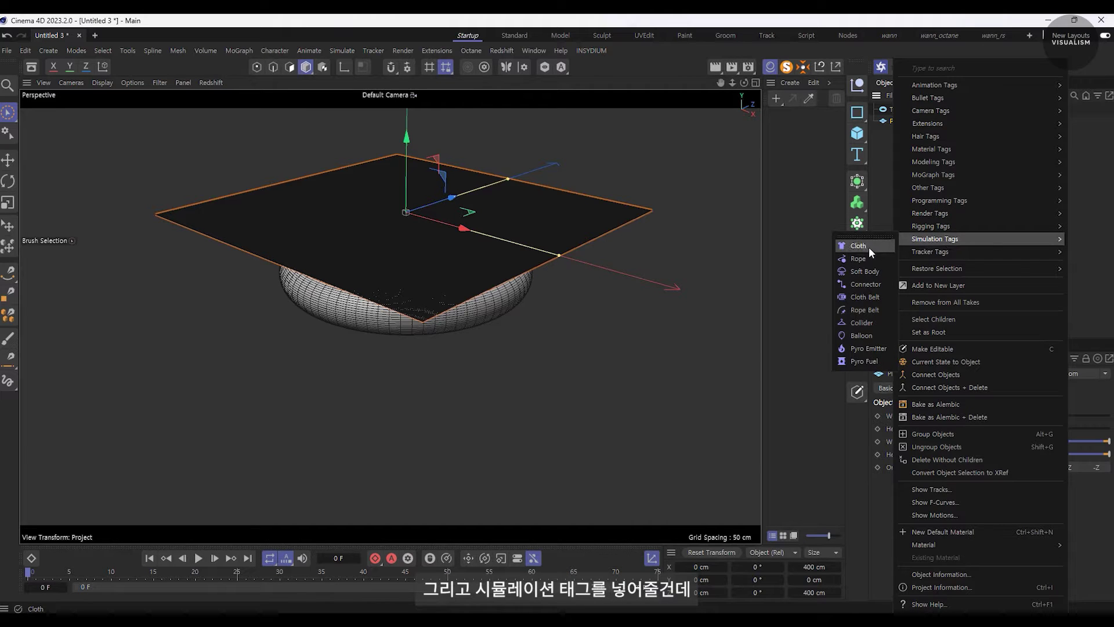
{"action": "left_click", "coordinate": [859, 245]}
{"action": "left_click", "coordinate": [893, 109]}
{"action": "right_click", "coordinate": [894, 109]}
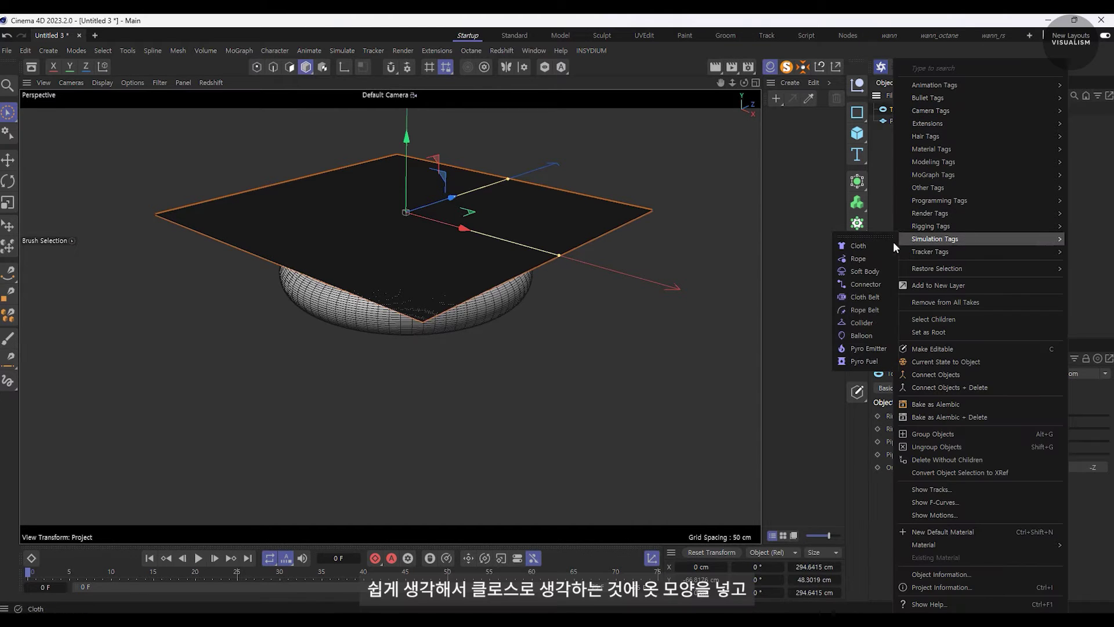
{"action": "left_click", "coordinate": [861, 323]}
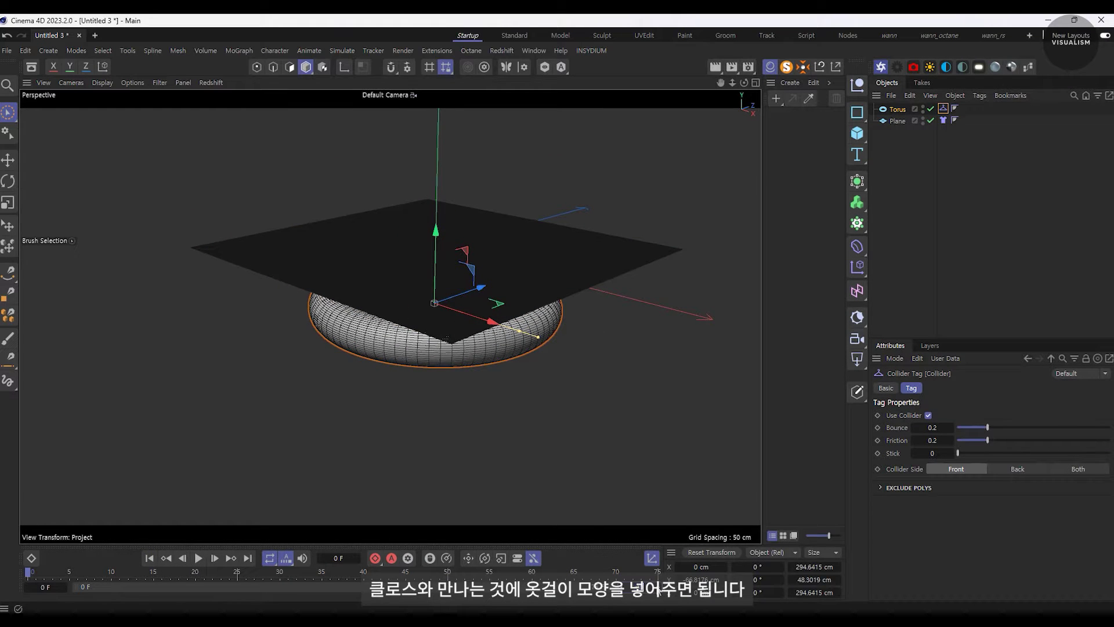
{"action": "left_click", "coordinate": [198, 559]}
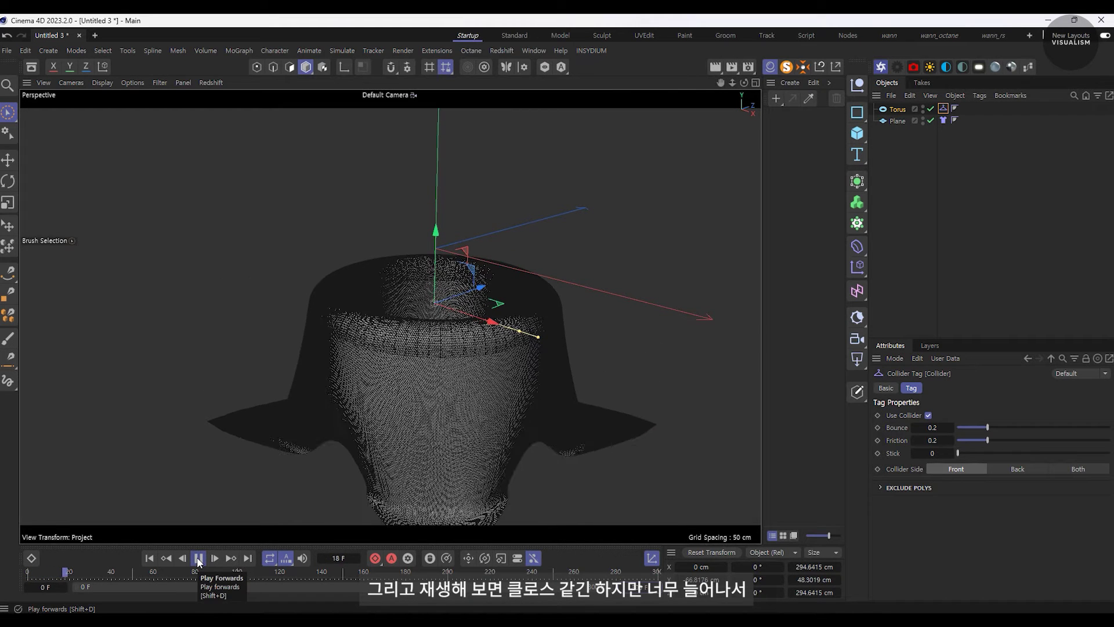
- Set the project simulation Substeps to 30 and Damping to 5 %
{"action": "key", "text": "F8"}
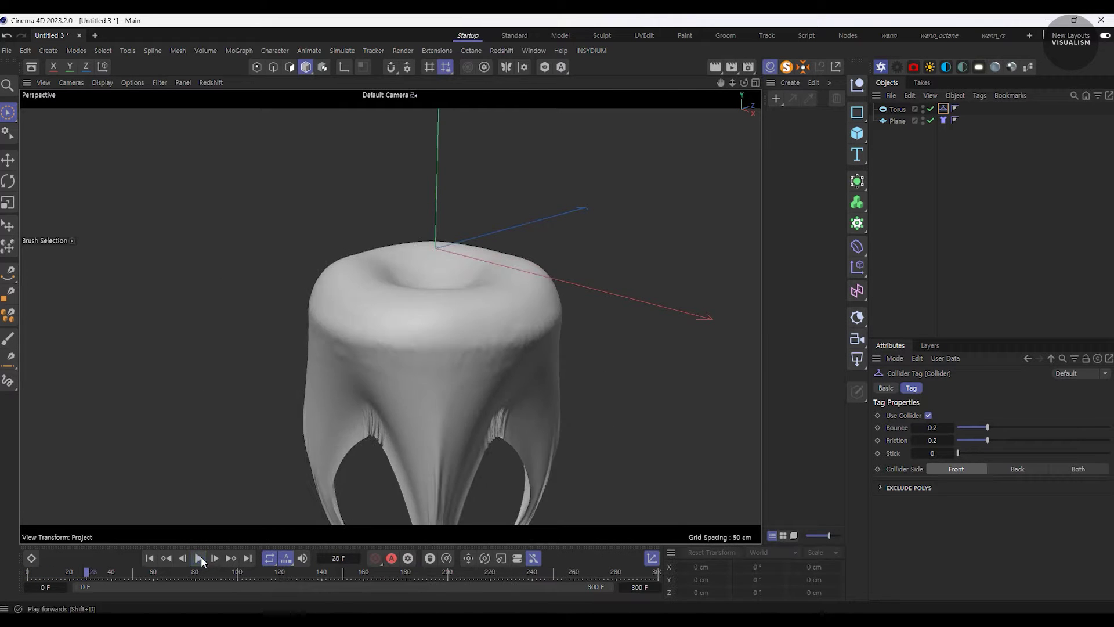
{"action": "mouse_move", "coordinate": [666, 350]}
{"action": "left_mouse_down", "text": "alt"}
{"action": "mouse_move", "coordinate": [471, 434]}
{"action": "mouse_move", "coordinate": [500, 314]}
{"action": "left_mouse_up", "text": "alt"}
{"action": "left_click", "coordinate": [895, 358]}
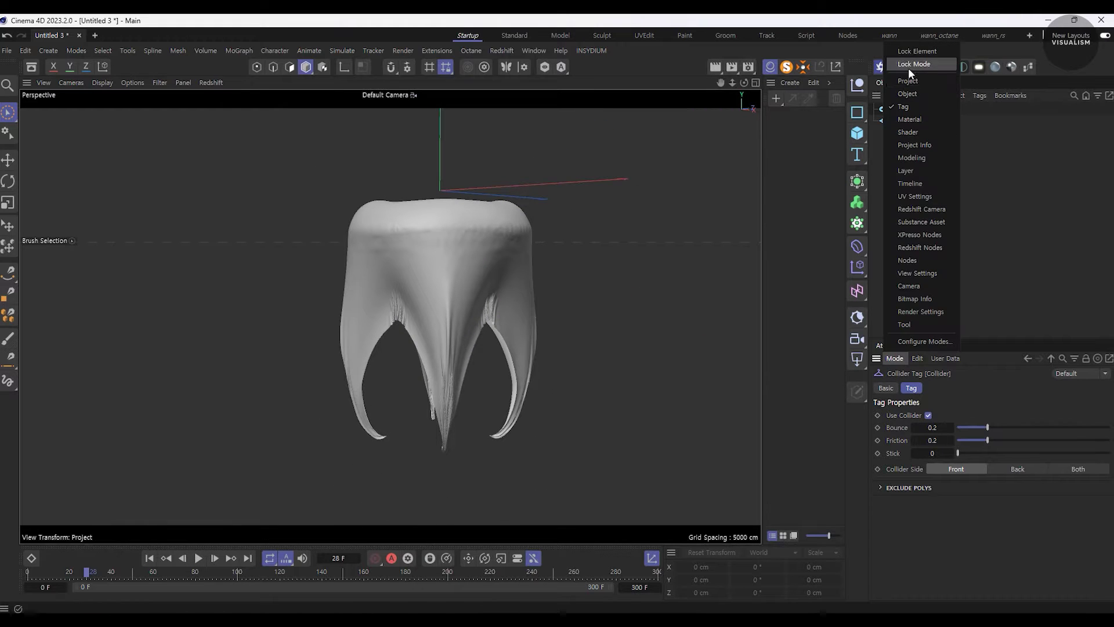
{"action": "left_click", "coordinate": [907, 68]}
{"action": "left_click", "coordinate": [924, 430]}
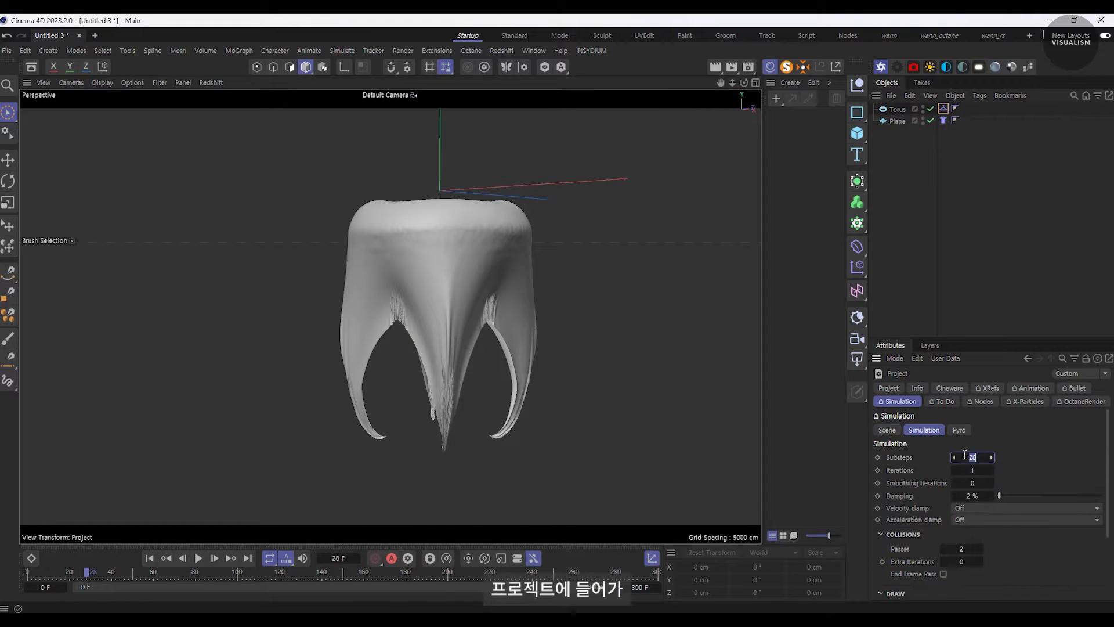
{"action": "type", "text": "5"}
{"action": "key", "text": "Return"}
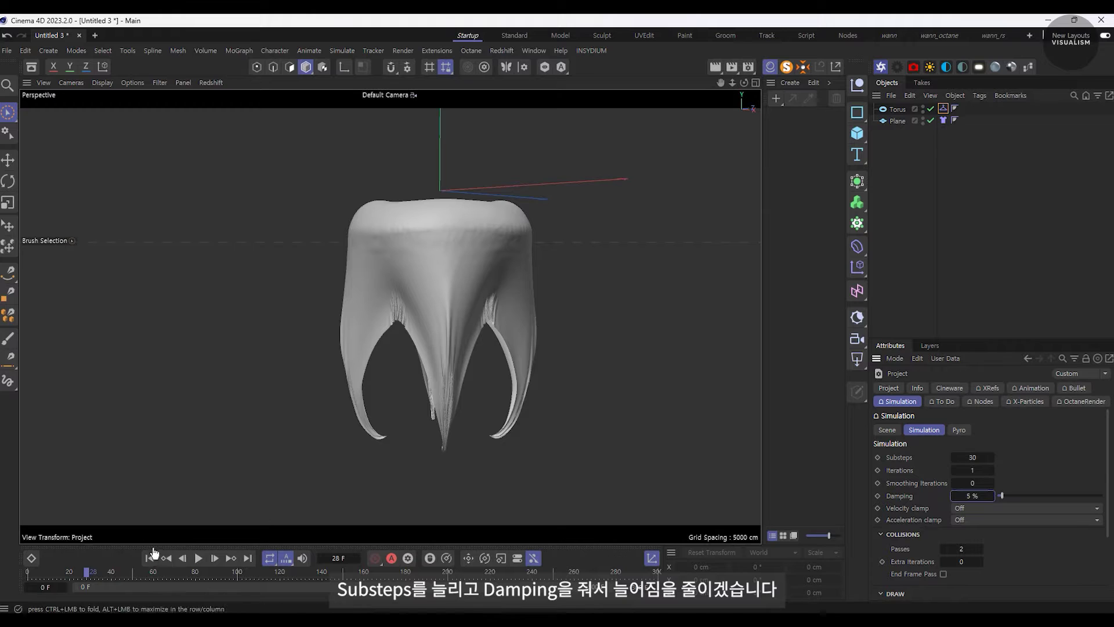
- Rewind and replay the cloth, stopping at frame 48 to inspect the folds
{"action": "left_click", "coordinate": [150, 557]}
{"action": "left_click", "coordinate": [196, 558]}
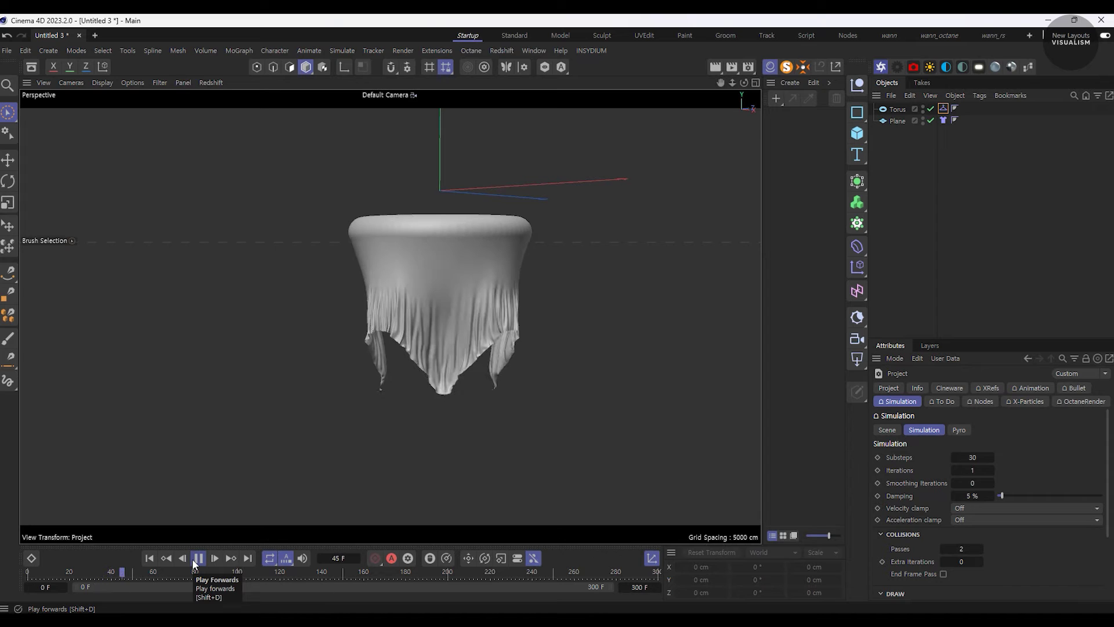
{"action": "left_click", "coordinate": [198, 557]}
{"action": "mouse_move", "coordinate": [357, 364]}
{"action": "left_mouse_down", "text": "alt"}
{"action": "mouse_move", "coordinate": [588, 280]}
{"action": "mouse_move", "coordinate": [496, 364]}
{"action": "mouse_move", "coordinate": [416, 362]}
{"action": "mouse_move", "coordinate": [498, 268]}
{"action": "mouse_move", "coordinate": [510, 191]}
{"action": "left_mouse_up", "text": "alt"}
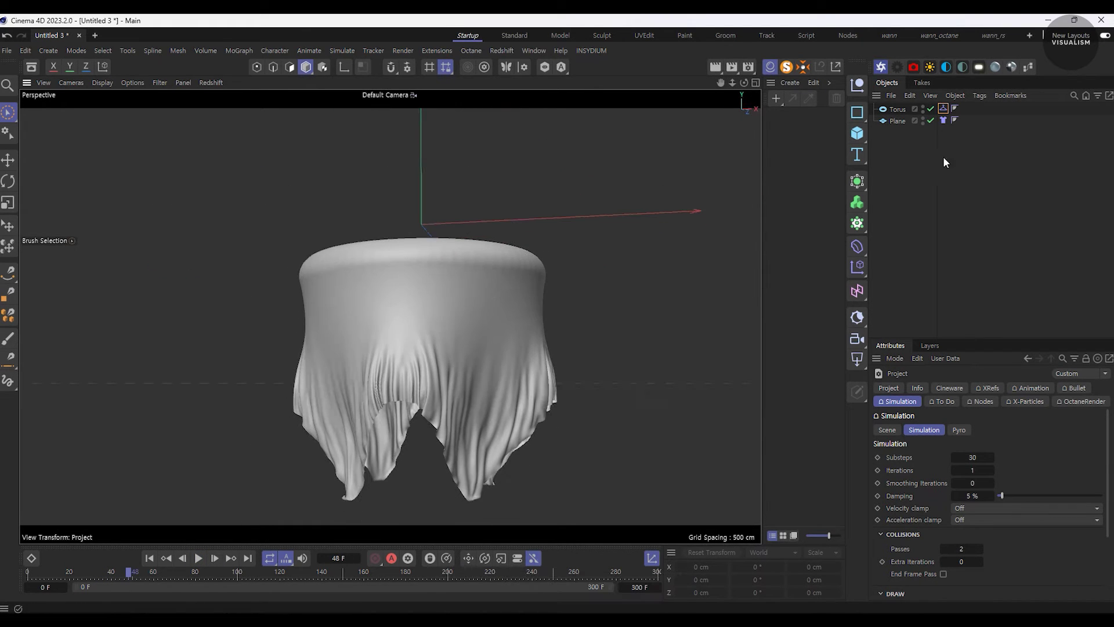
- Freeze the draped plane into a new object with Current State to Object
{"action": "left_click", "coordinate": [897, 122]}
{"action": "right_click", "coordinate": [896, 122]}
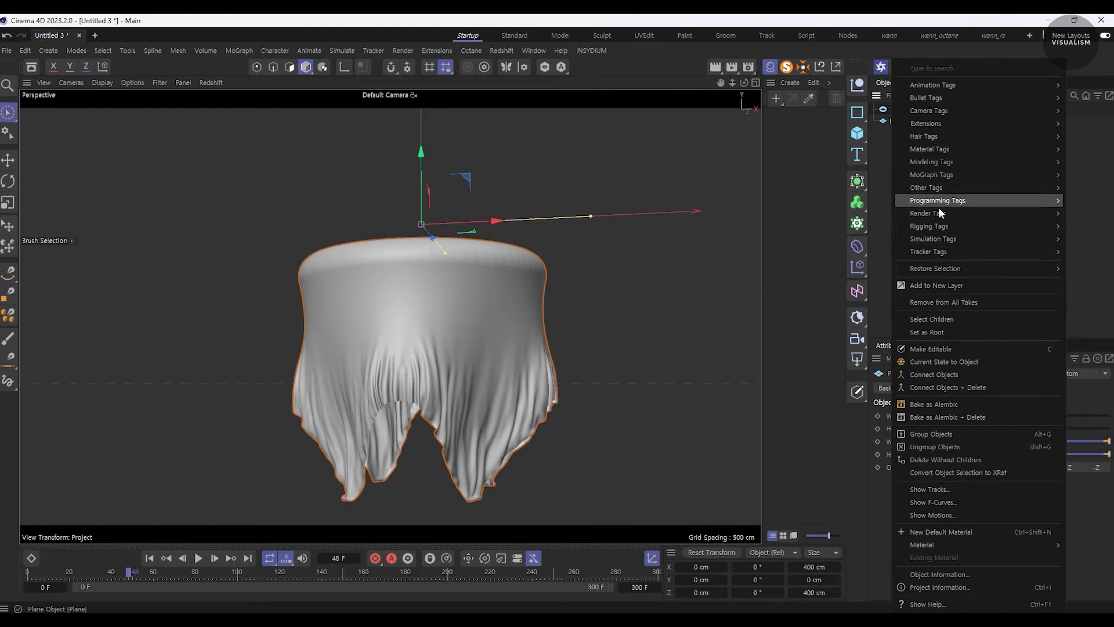
{"action": "left_click", "coordinate": [958, 361]}
{"action": "left_click", "coordinate": [955, 132]}
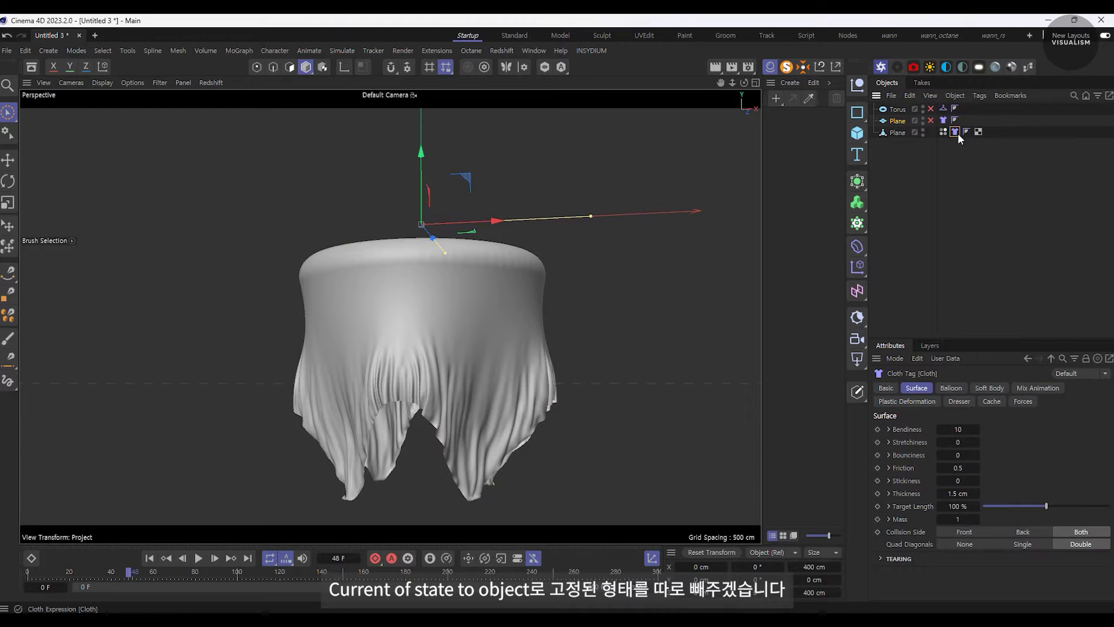
{"action": "right_click", "coordinate": [900, 130]}
- Add a Cloth tag to the new plane and play its simulation
{"action": "left_click", "coordinate": [900, 129]}
{"action": "right_click", "coordinate": [899, 129]}
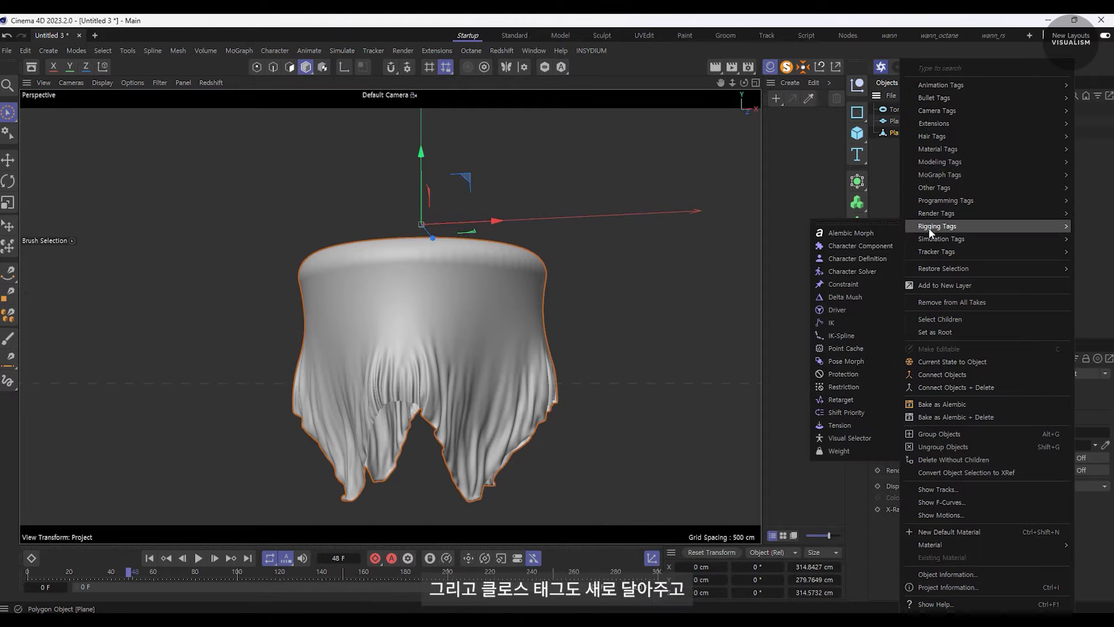
{"action": "left_click", "coordinate": [879, 246]}
{"action": "left_click", "coordinate": [955, 133]}
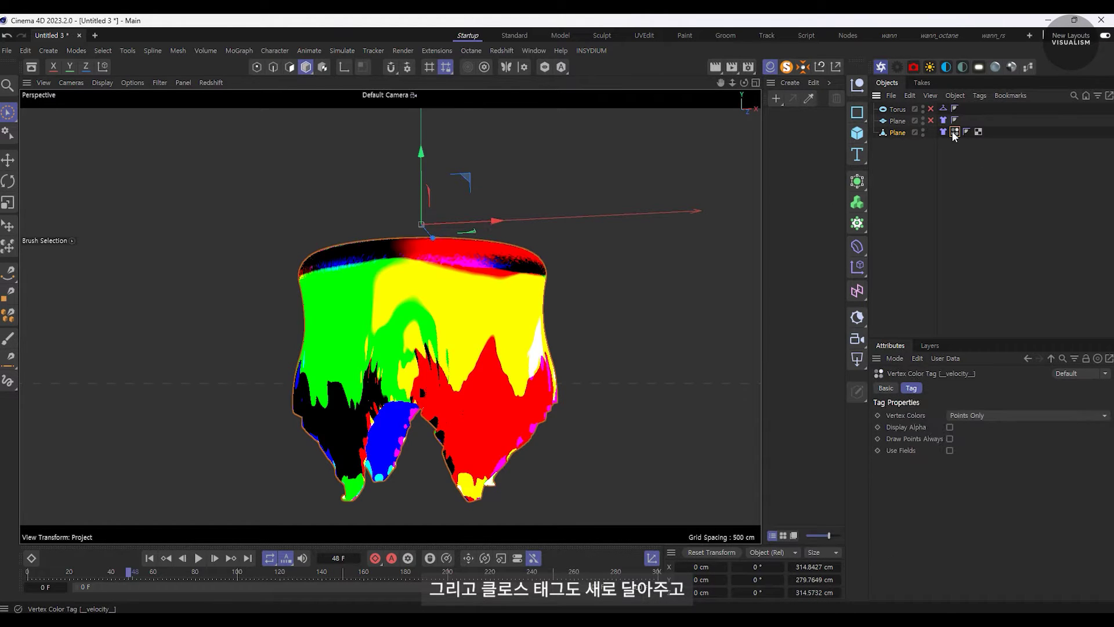
{"action": "double_click", "coordinate": [954, 132]}
{"action": "left_click", "coordinate": [943, 132]}
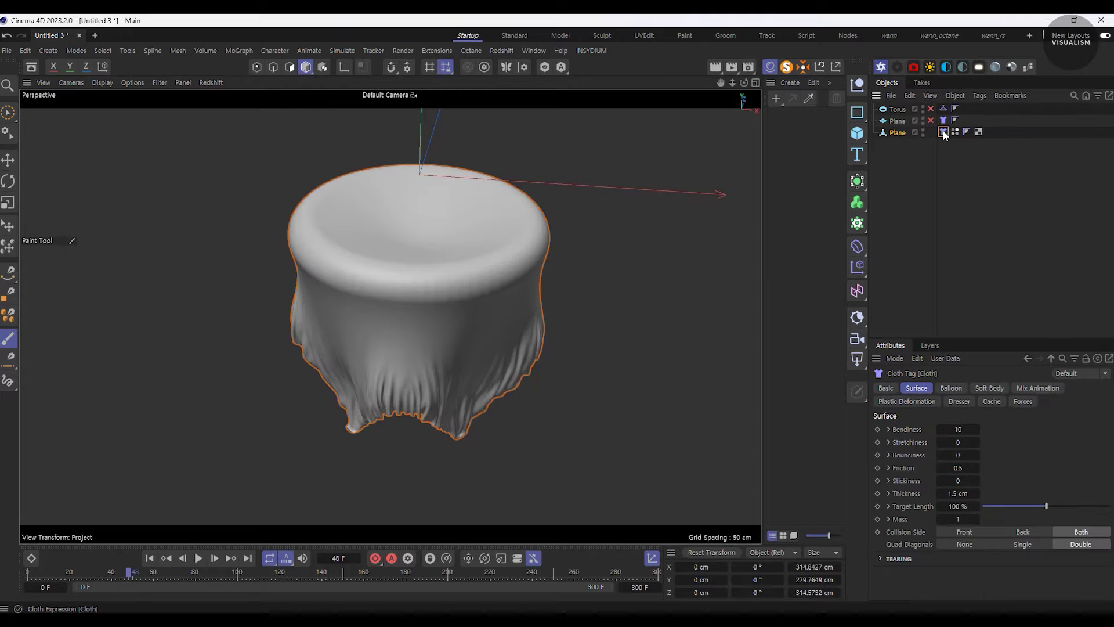
{"action": "key", "text": "space"}
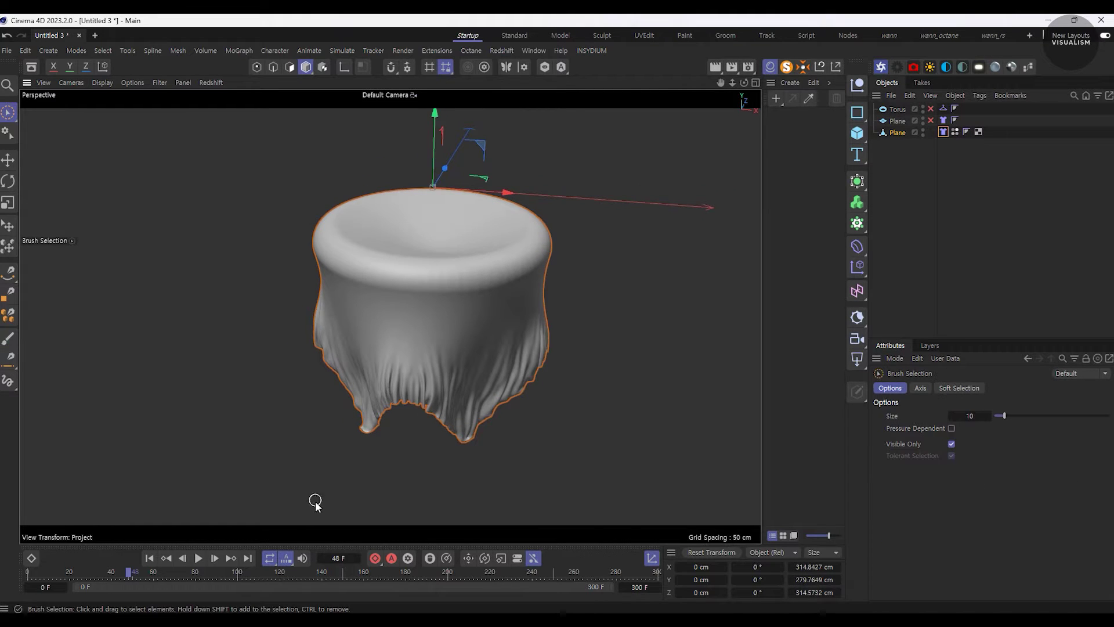
{"action": "left_click", "coordinate": [198, 558]}
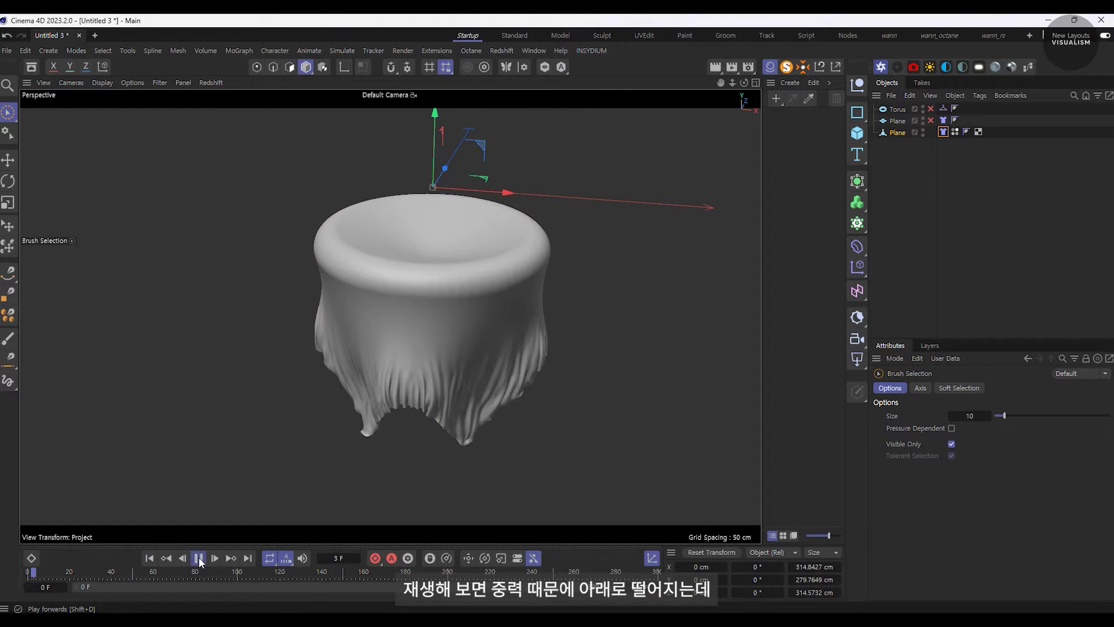
- Set project simulation Gravity to 0 cm, confirm the cloth stays still, and select the plane
{"action": "left_click", "coordinate": [198, 558]}
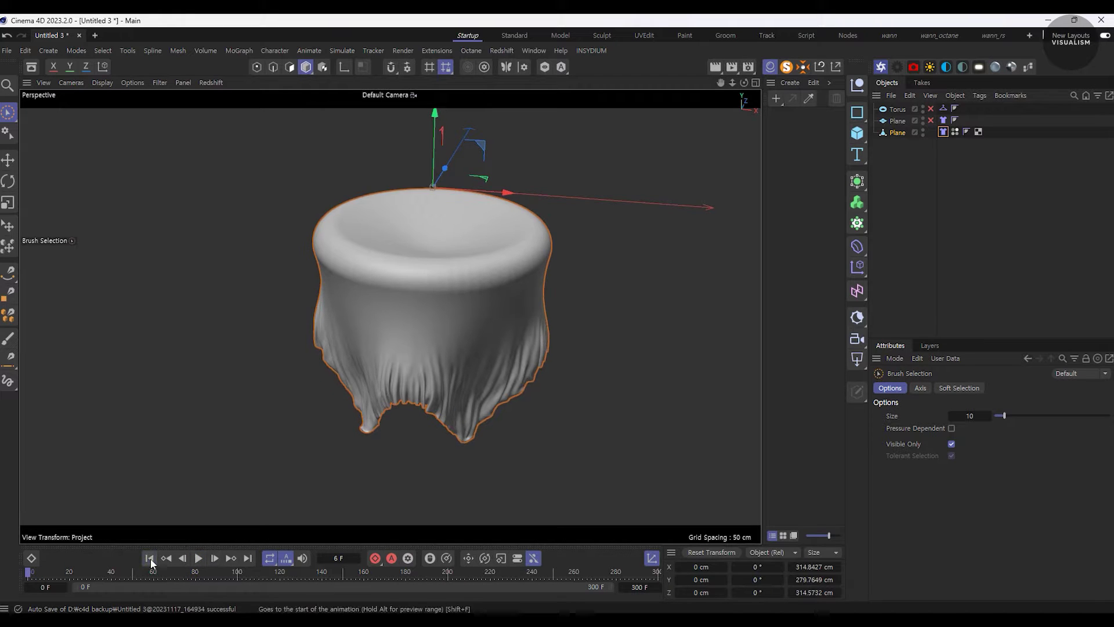
{"action": "left_click", "coordinate": [895, 358]}
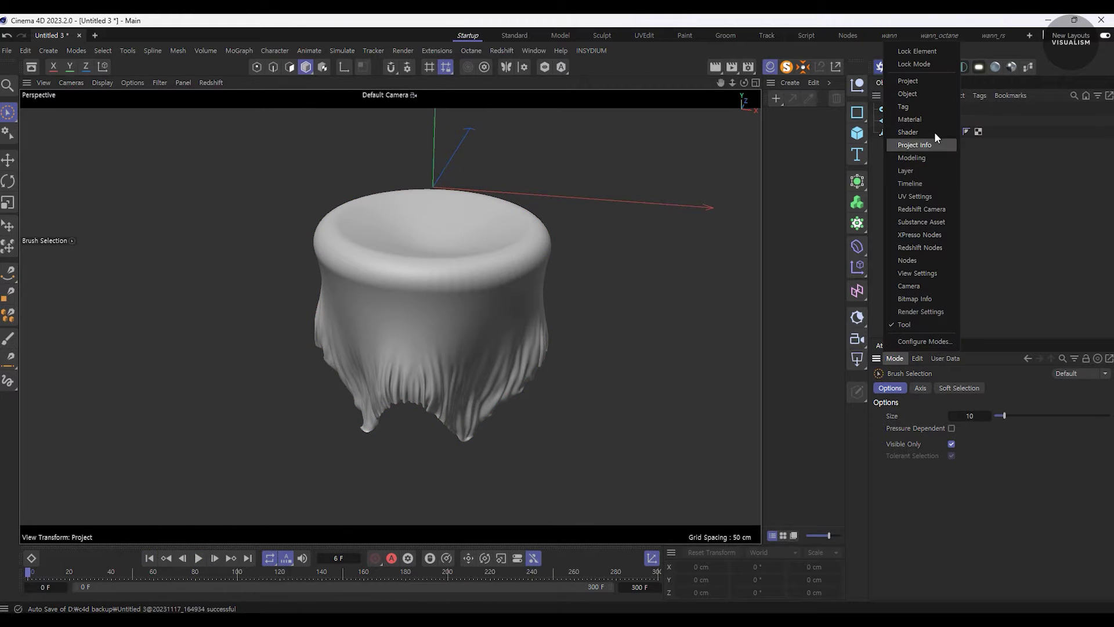
{"action": "left_click", "coordinate": [929, 81]}
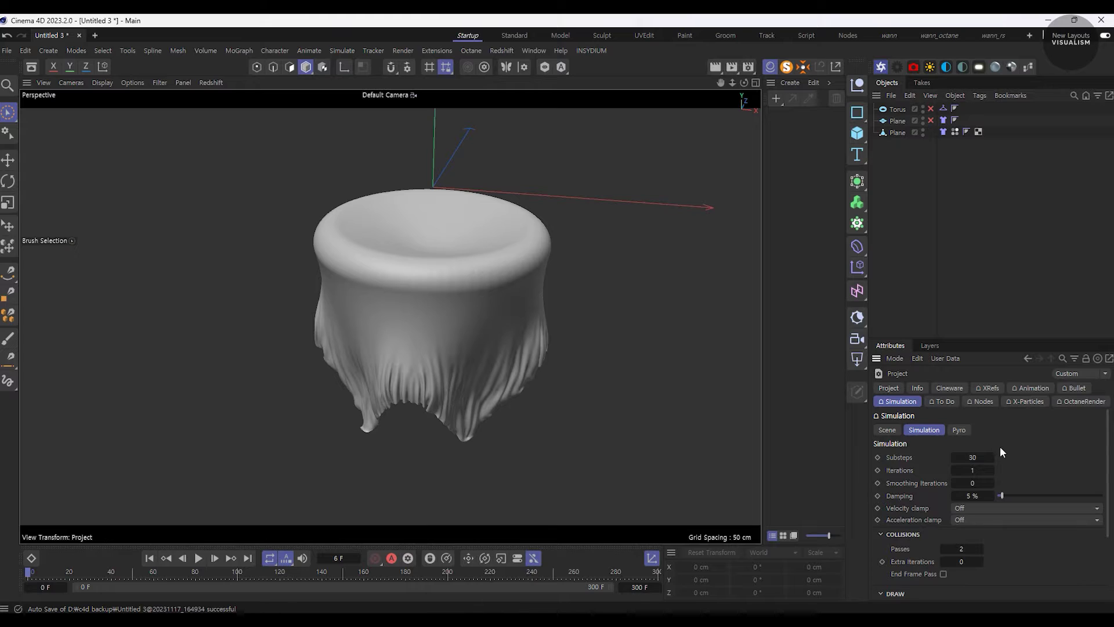
{"action": "left_click", "coordinate": [886, 429]}
{"action": "left_click", "coordinate": [972, 469]}
{"action": "type", "text": "0"}
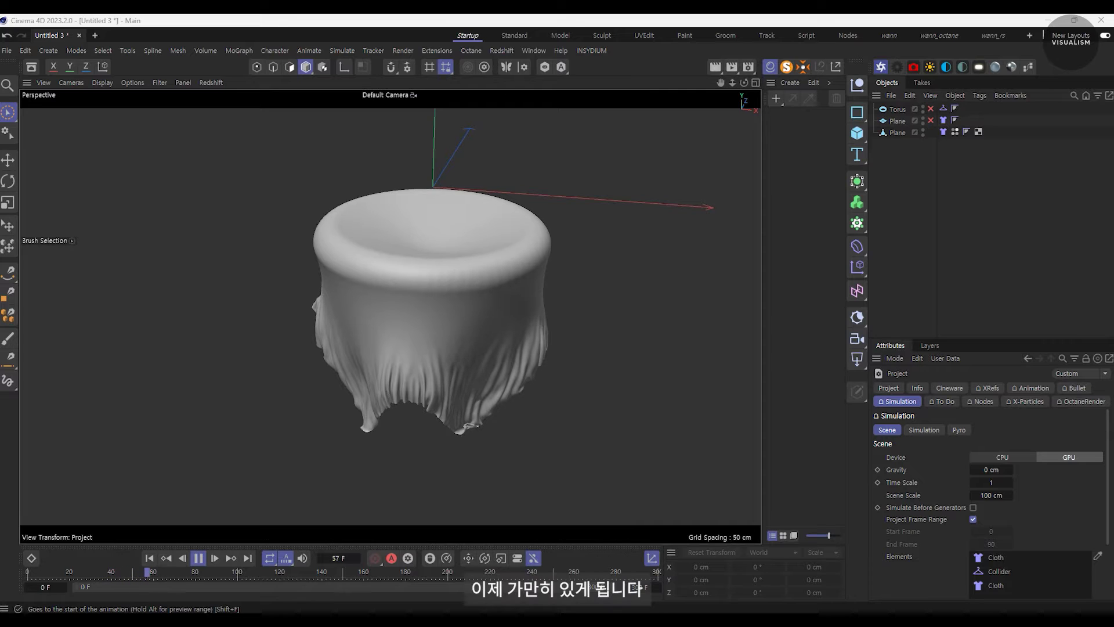
{"action": "left_click", "coordinate": [197, 558]}
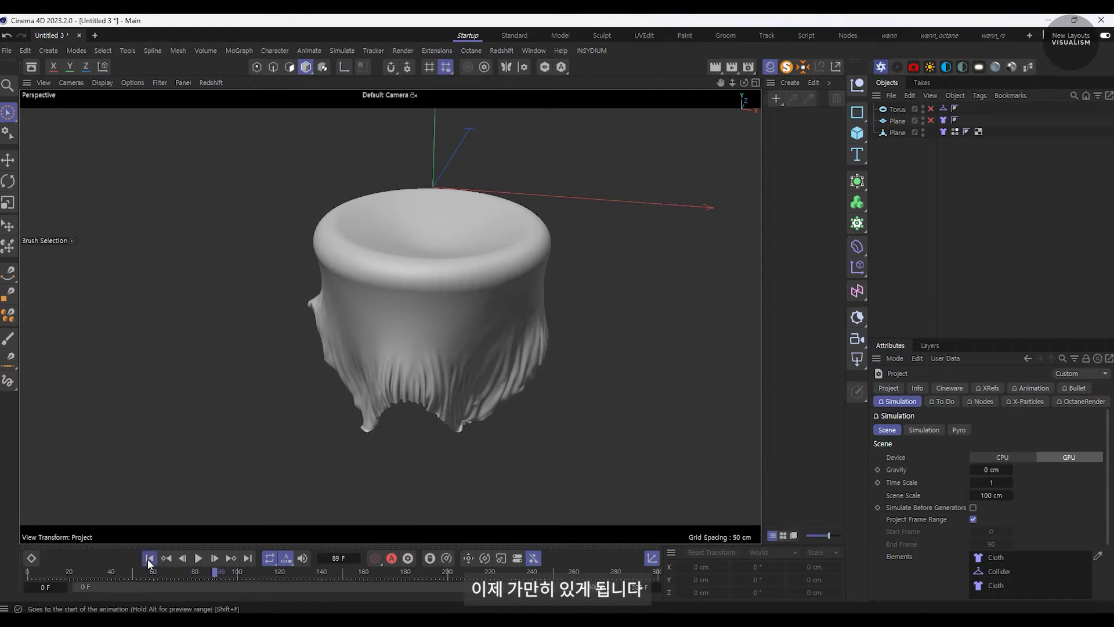
{"action": "left_click", "coordinate": [898, 132]}
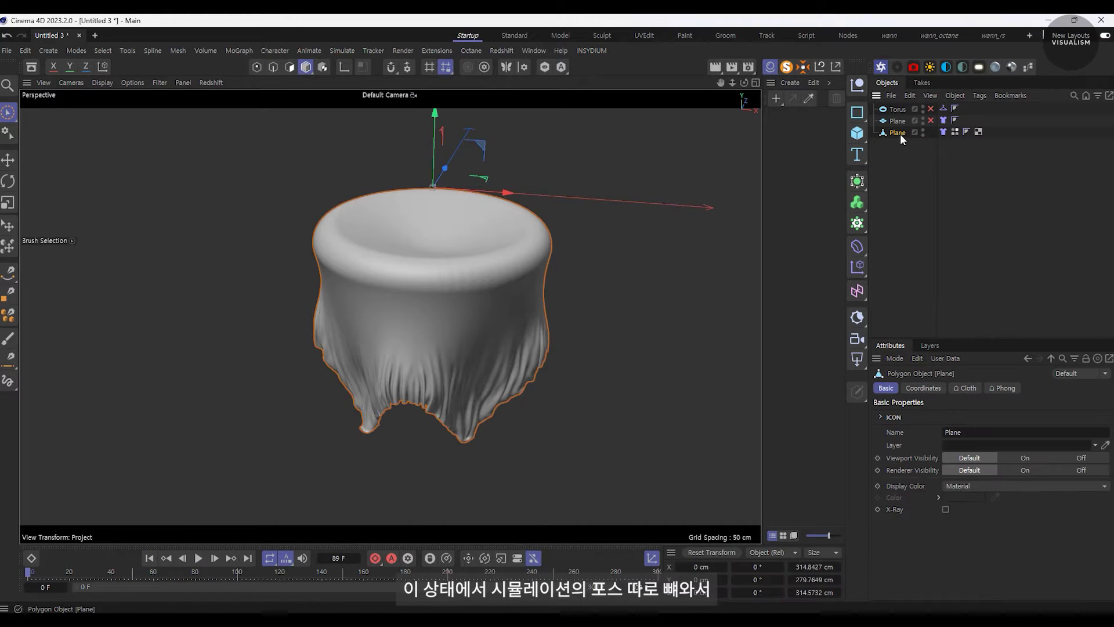
- Tear off the Forces palette beside the object list and add a Turbulence force
{"action": "left_click", "coordinate": [348, 51]}
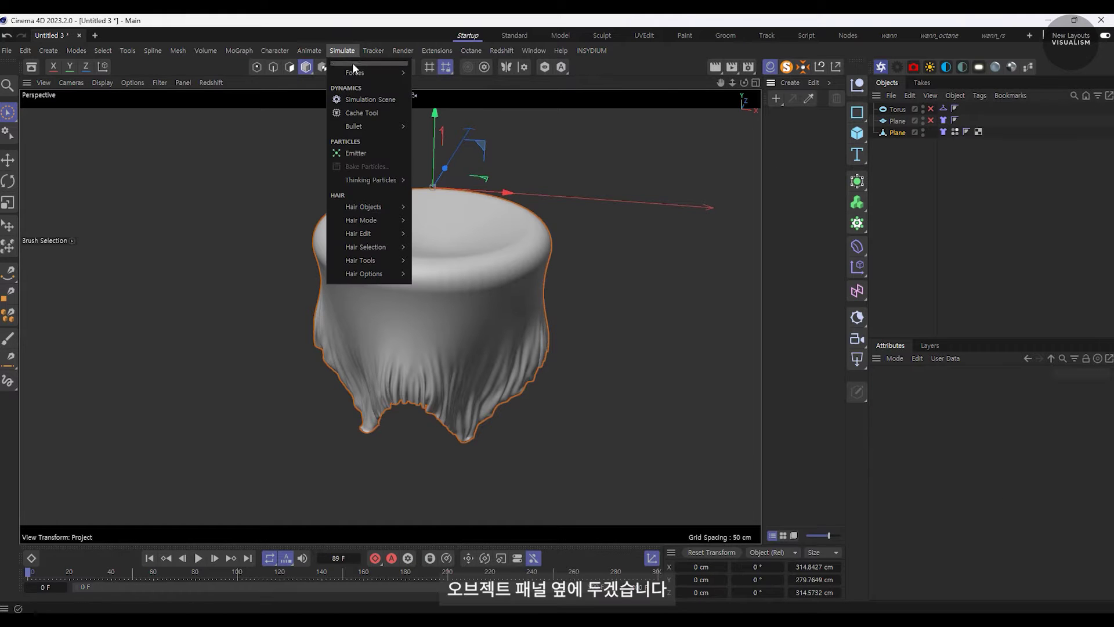
{"action": "left_click", "coordinate": [440, 65]}
{"action": "left_click_drag", "start_coordinate": [438, 51], "coordinate": [788, 124]}
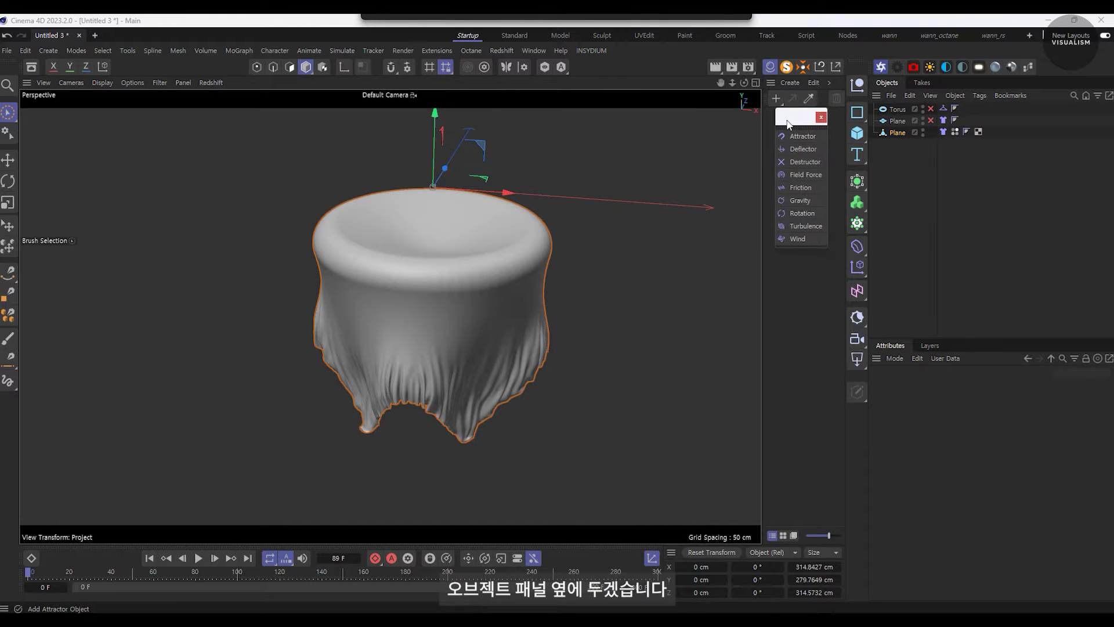
{"action": "left_click", "coordinate": [807, 227]}
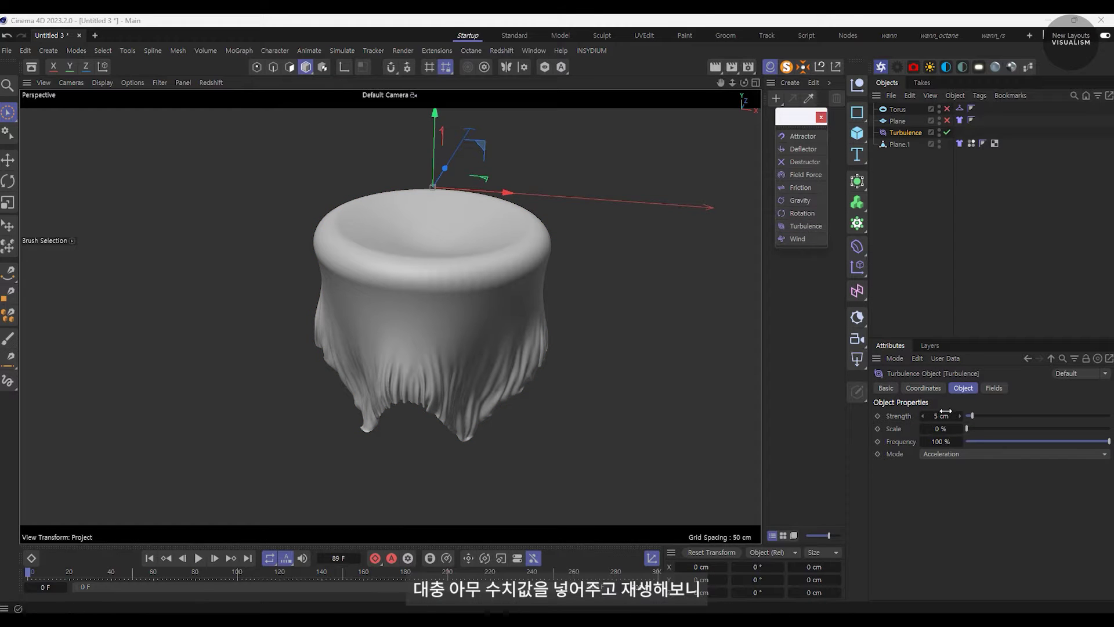
- Enter 30 for Turbulence strength and scale, raise scale to 50 %, and replay
{"action": "type", "text": "30"}
{"action": "key", "text": "Tab"}
{"action": "type", "text": "30"}
{"action": "key", "text": "Return"}
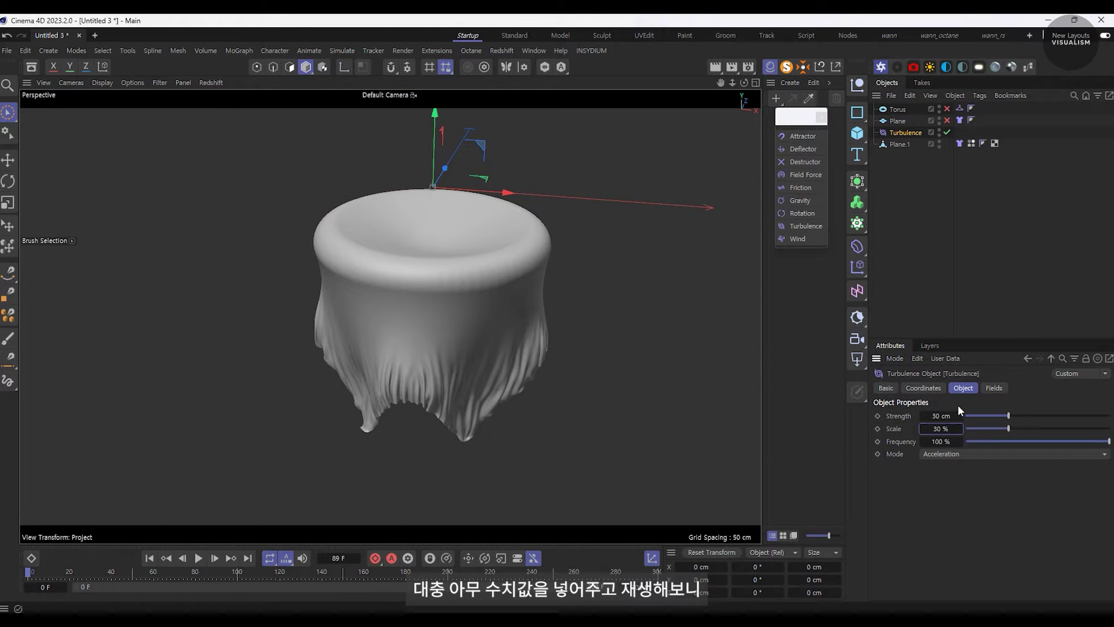
{"action": "left_click", "coordinate": [198, 559]}
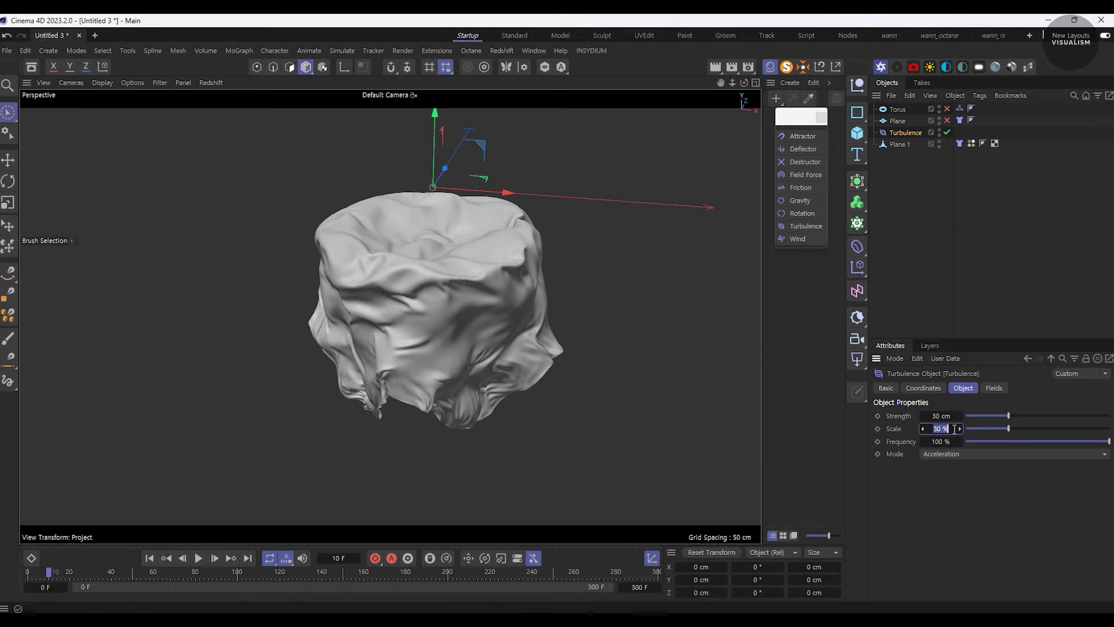
{"action": "left_click_drag", "start_coordinate": [941, 428], "coordinate": [951, 429]}
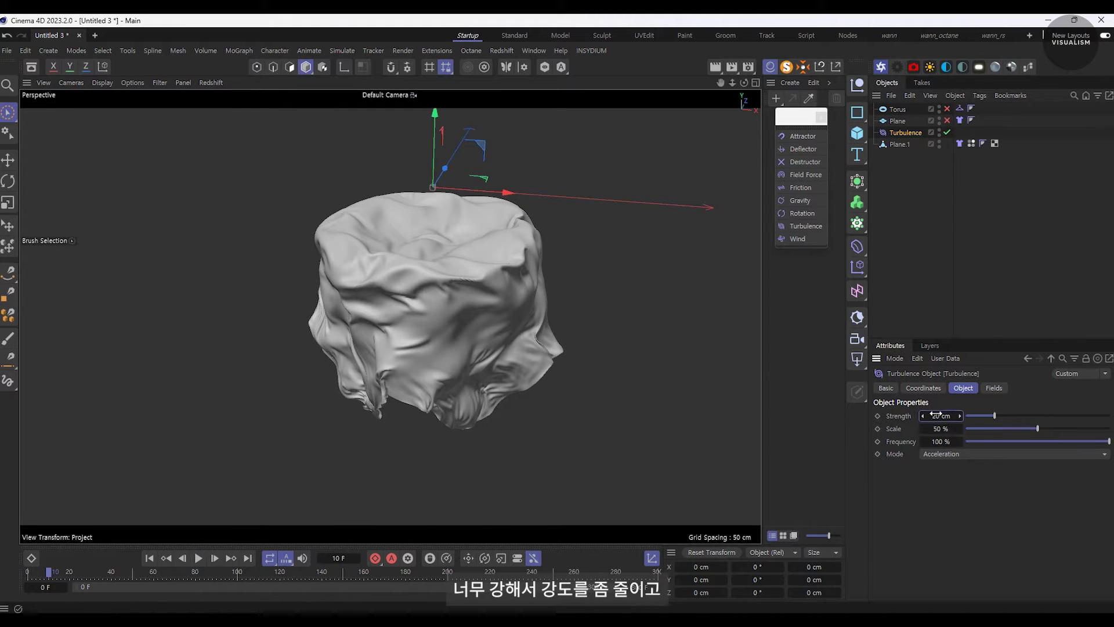
{"action": "left_click", "coordinate": [149, 558]}
{"action": "left_click", "coordinate": [198, 558]}
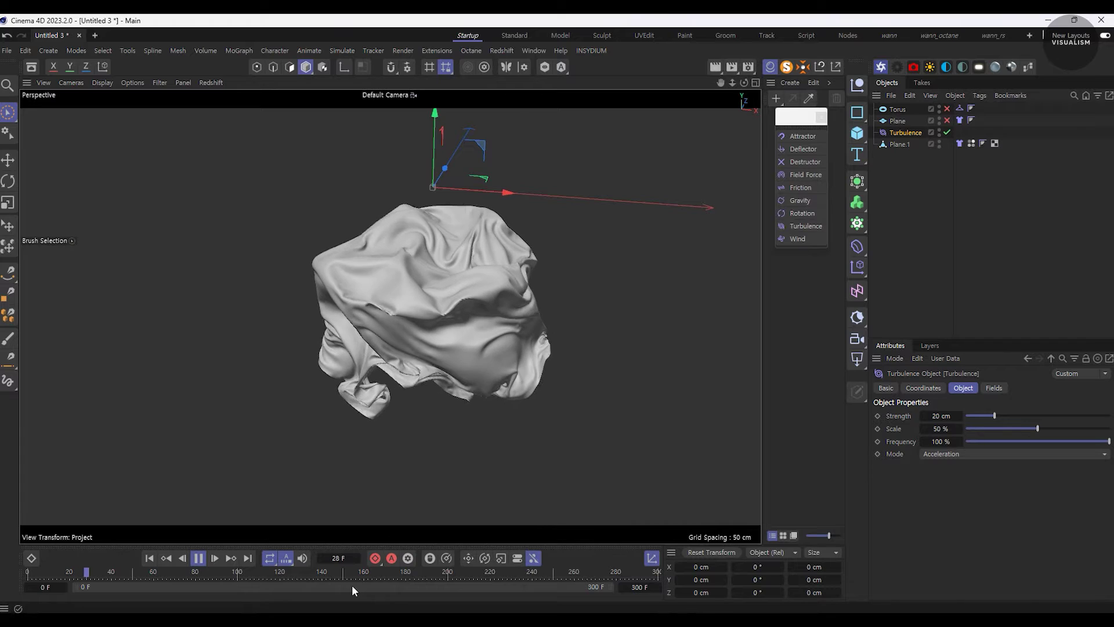
{"action": "left_click", "coordinate": [198, 558]}
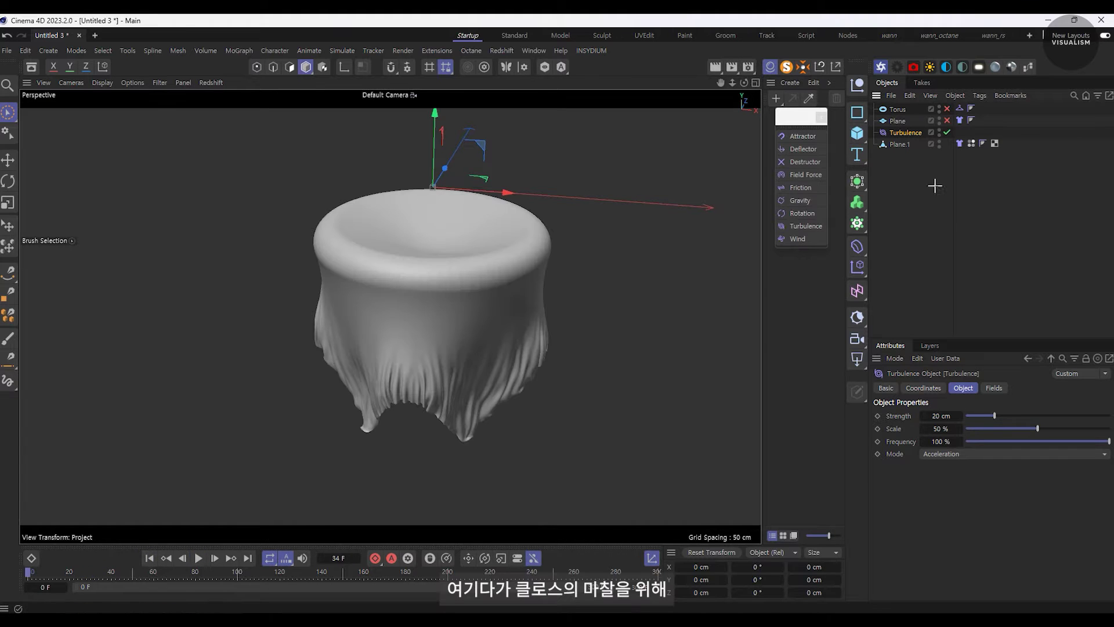
- Add a Friction force and inspect the cloth at frame 27
{"action": "left_click", "coordinate": [799, 189]}
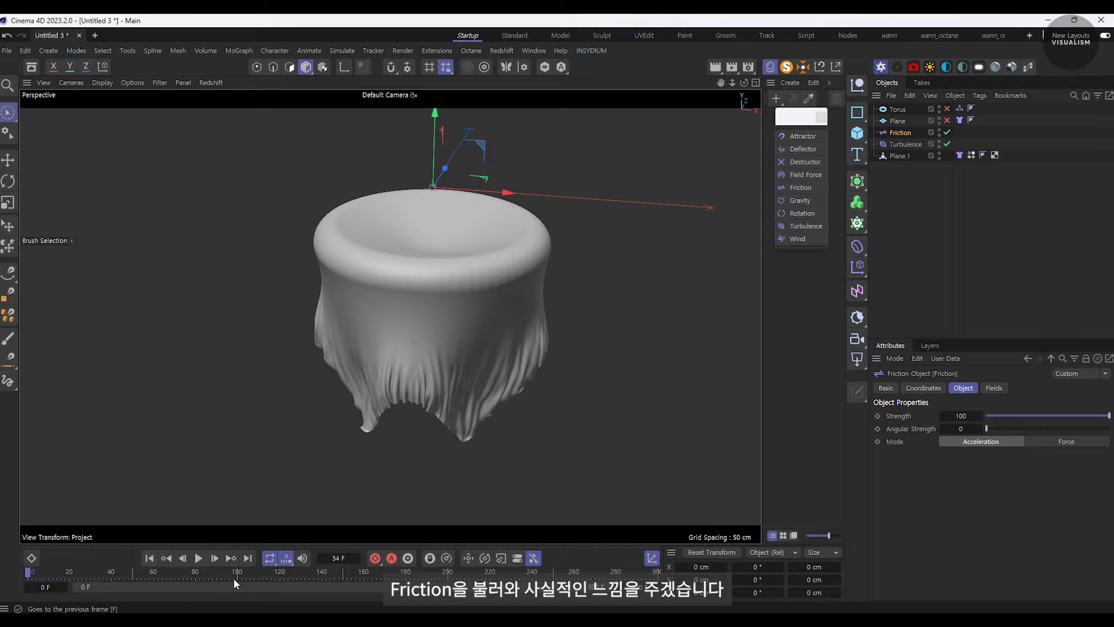
{"action": "left_click", "coordinate": [203, 560]}
{"action": "mouse_move", "coordinate": [462, 269]}
{"action": "left_mouse_down", "text": "alt"}
{"action": "mouse_move", "coordinate": [608, 249]}
{"action": "mouse_move", "coordinate": [418, 267]}
{"action": "mouse_move", "coordinate": [447, 327]}
{"action": "mouse_move", "coordinate": [426, 380]}
{"action": "mouse_move", "coordinate": [468, 393]}
{"action": "mouse_move", "coordinate": [398, 356]}
{"action": "mouse_move", "coordinate": [542, 324]}
{"action": "mouse_move", "coordinate": [505, 378]}
{"action": "mouse_move", "coordinate": [767, 228]}
{"action": "left_mouse_up", "text": "alt"}
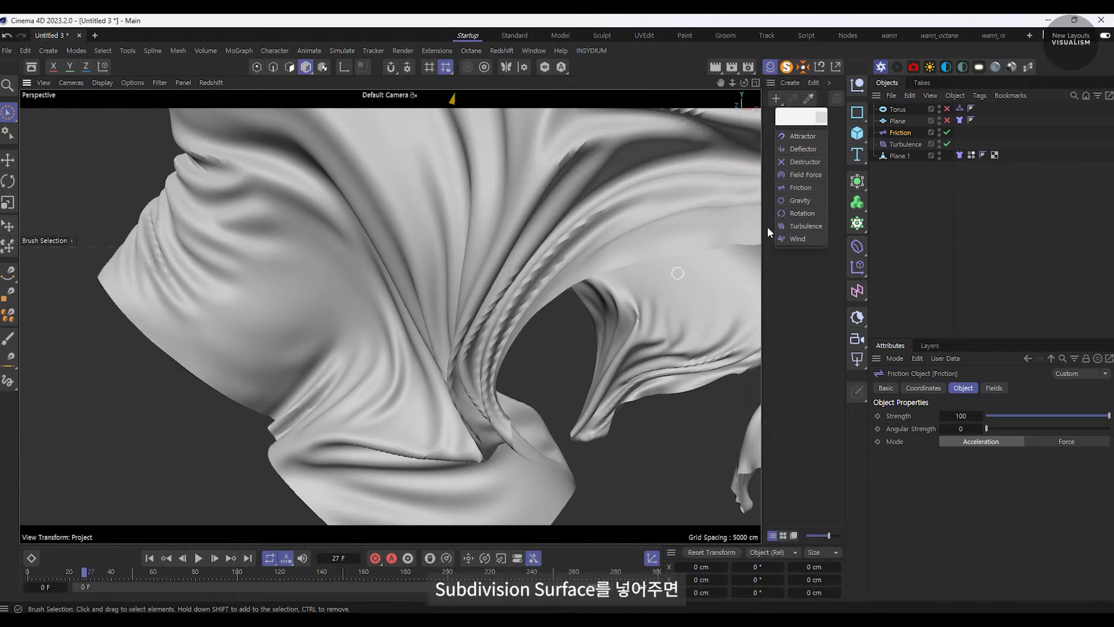
- Nest Plane.1 under a Subdivision Surface and zoom in on the smoothed folds
{"action": "left_click", "coordinate": [893, 155]}
{"action": "left_click", "coordinate": [857, 185], "text": "alt"}
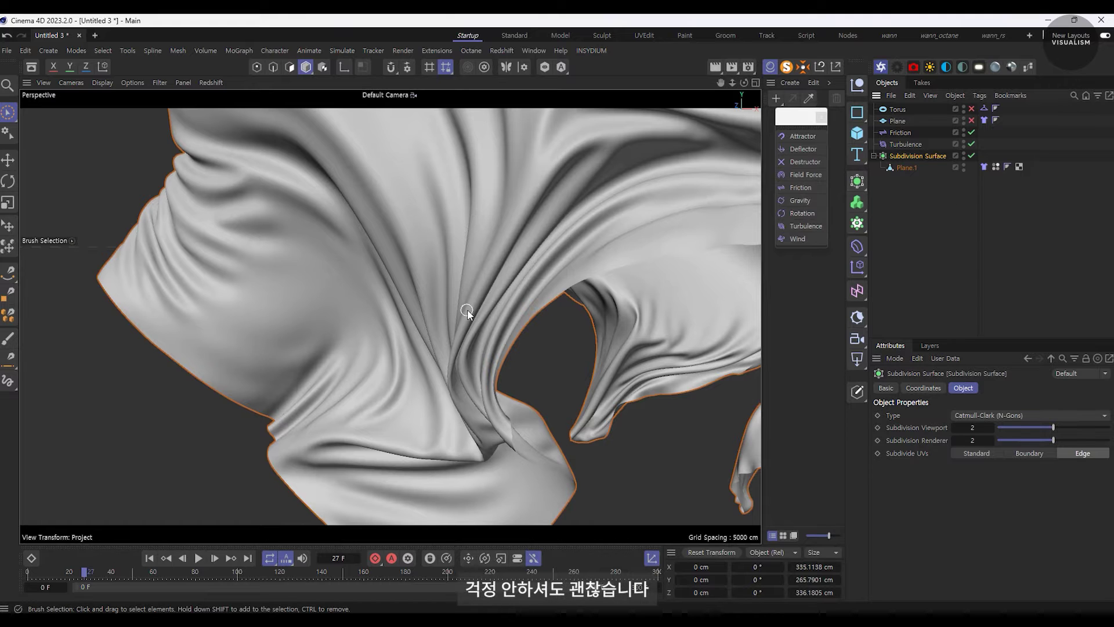
{"action": "mouse_move", "coordinate": [498, 336]}
{"action": "left_mouse_down", "text": "alt"}
{"action": "mouse_move", "coordinate": [652, 300]}
{"action": "mouse_move", "coordinate": [562, 237]}
{"action": "mouse_move", "coordinate": [504, 313]}
{"action": "mouse_move", "coordinate": [482, 192]}
{"action": "mouse_move", "coordinate": [563, 313]}
{"action": "mouse_move", "coordinate": [460, 291]}
{"action": "mouse_move", "coordinate": [518, 322]}
{"action": "left_mouse_up", "text": "alt"}
{"action": "key", "text": "h"}
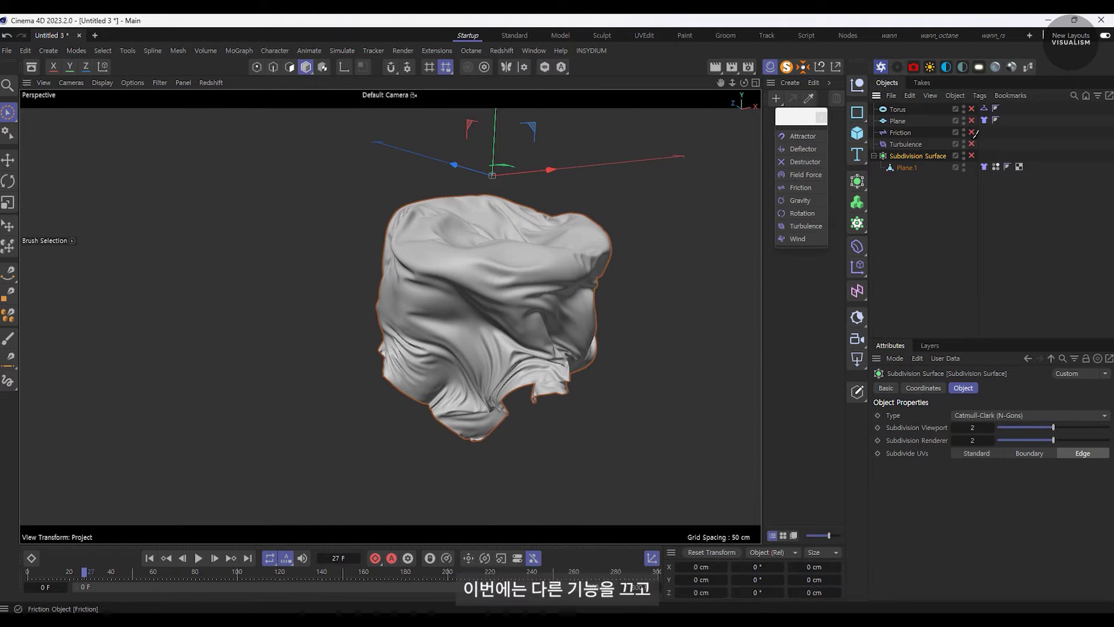
- Add a Rotation force below the Plane with Angle Speed 100 and preview the spin
{"action": "left_click", "coordinate": [924, 249]}
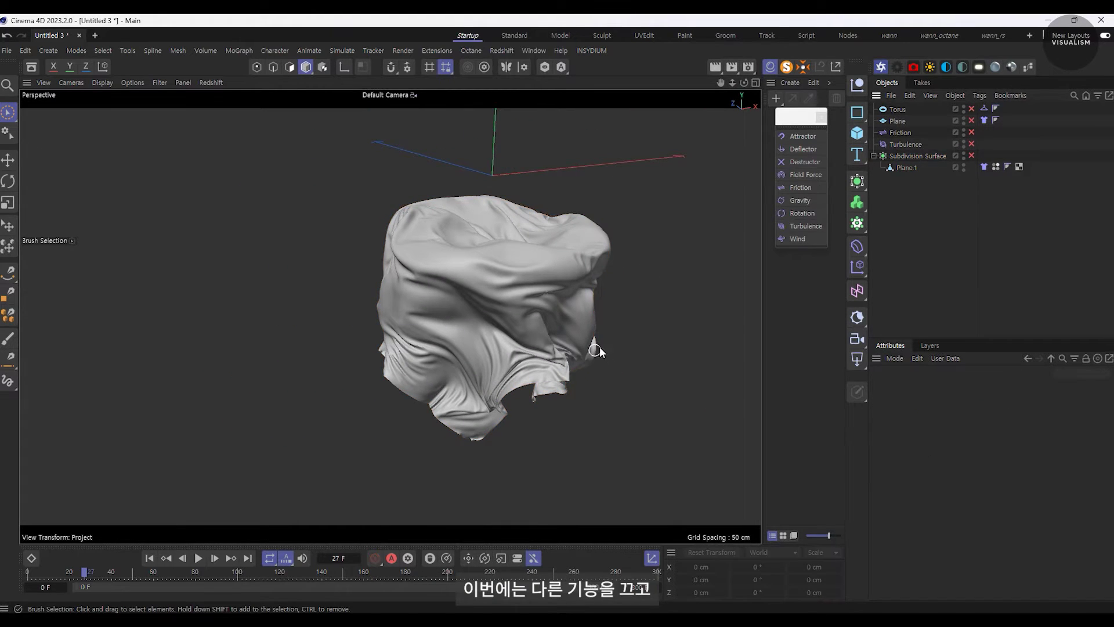
{"action": "left_click", "coordinate": [150, 558]}
{"action": "left_click", "coordinate": [808, 215]}
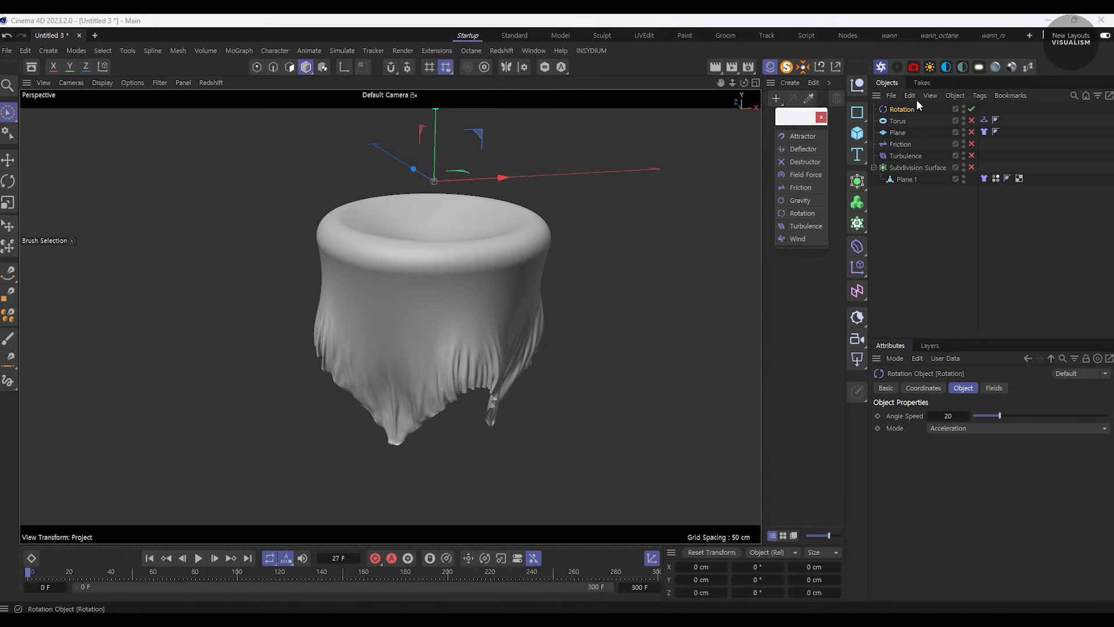
{"action": "left_click_drag", "start_coordinate": [913, 144], "coordinate": [910, 138]}
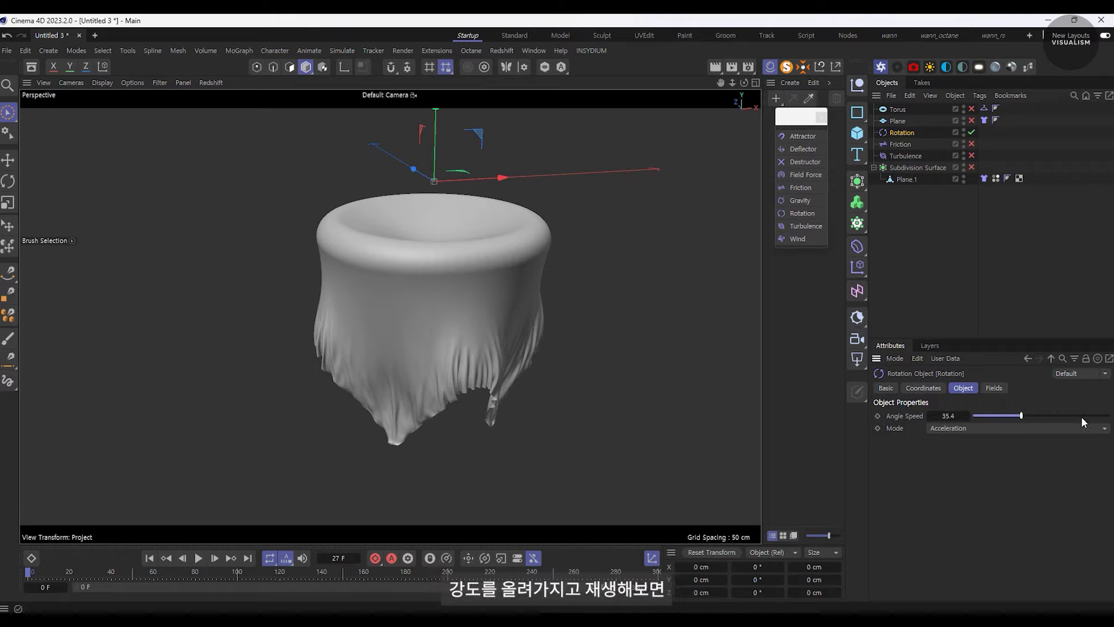
{"action": "left_click_drag", "start_coordinate": [1083, 417], "coordinate": [1111, 416]}
{"action": "left_click", "coordinate": [199, 558]}
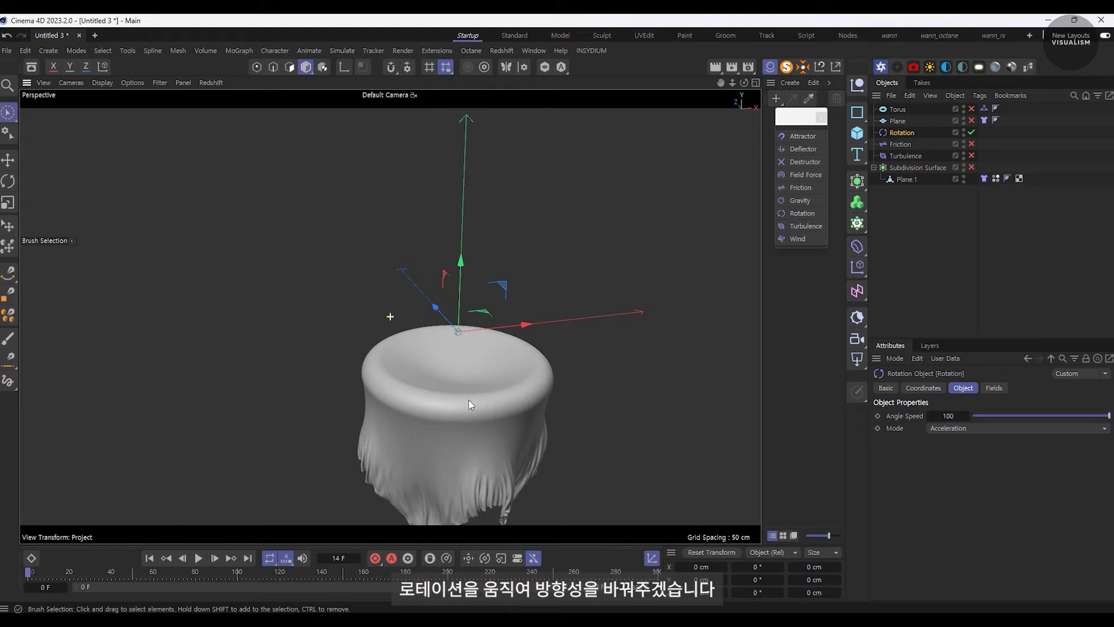
- Pitch the Rotation force -90° with the Rotate tool and replay to frame 10
{"action": "left_click_drag", "start_coordinate": [470, 405], "coordinate": [308, 363], "text": "alt"}
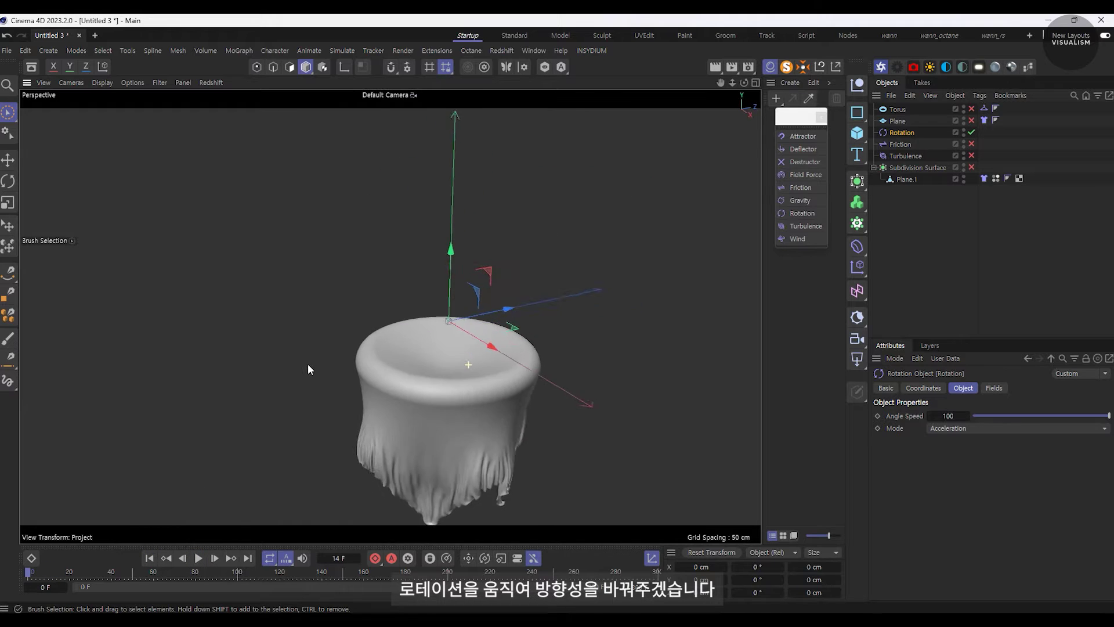
{"action": "key", "text": "shift+f"}
{"action": "key", "text": "r"}
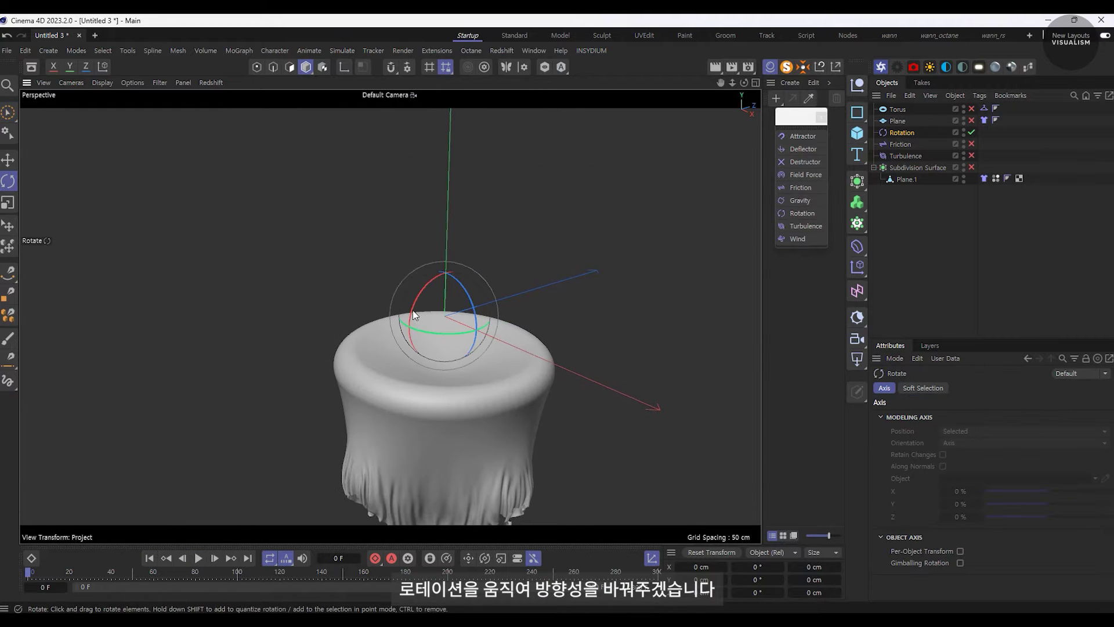
{"action": "mouse_move", "coordinate": [412, 310]}
{"action": "left_mouse_down"}
{"action": "mouse_move", "coordinate": [426, 294]}
{"action": "mouse_move", "coordinate": [464, 380]}
{"action": "left_mouse_up"}
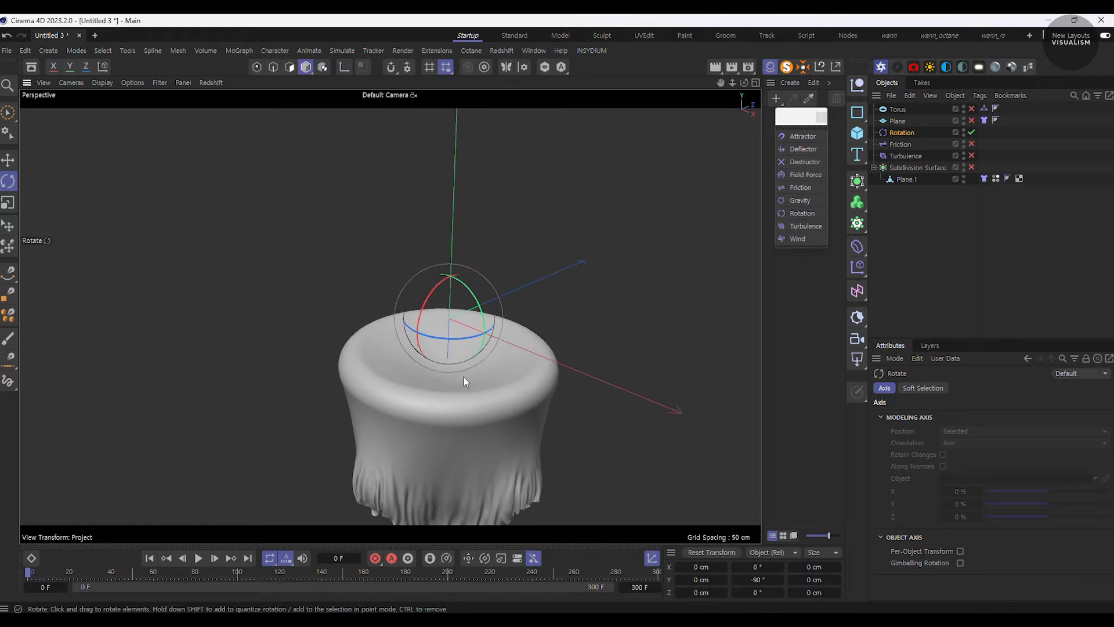
{"action": "left_click", "coordinate": [198, 558]}
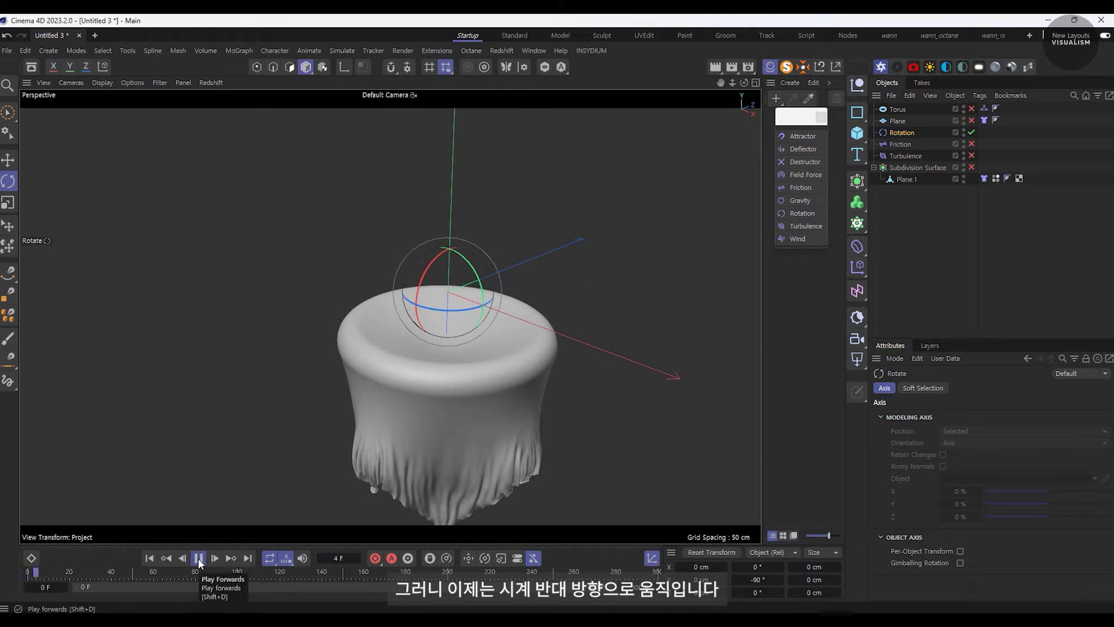
{"action": "left_click", "coordinate": [199, 558]}
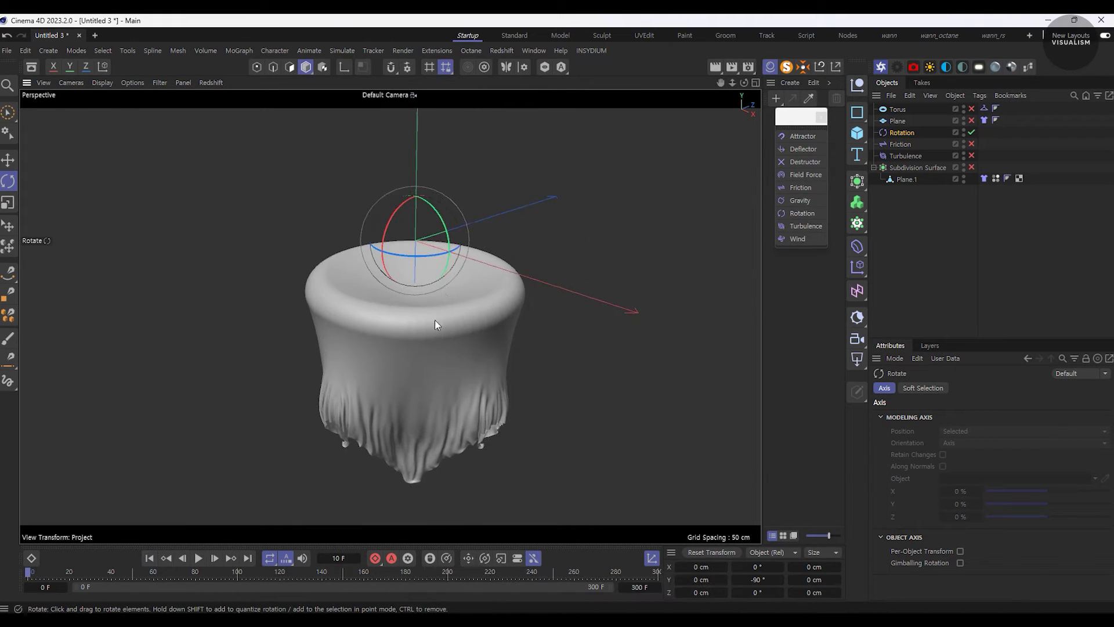
{"action": "left_click_drag", "start_coordinate": [434, 319], "coordinate": [403, 358], "text": "alt"}
- Reselect the Rotation force and bring up its Fields tab field-type list
{"action": "left_click", "coordinate": [912, 218]}
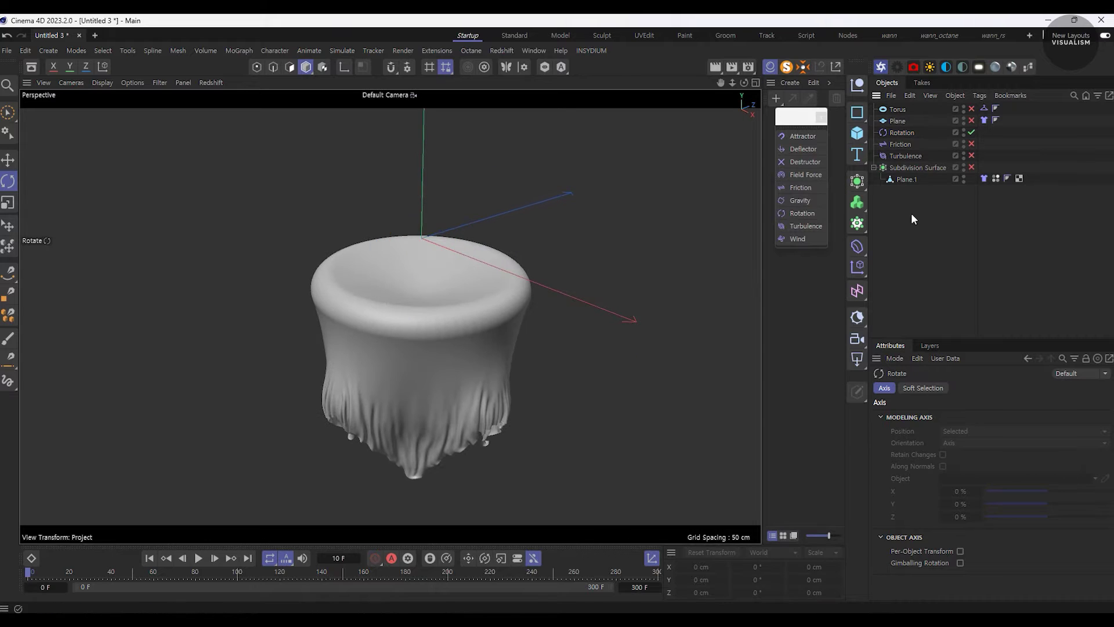
{"action": "left_click", "coordinate": [908, 180]}
{"action": "left_click", "coordinate": [902, 132]}
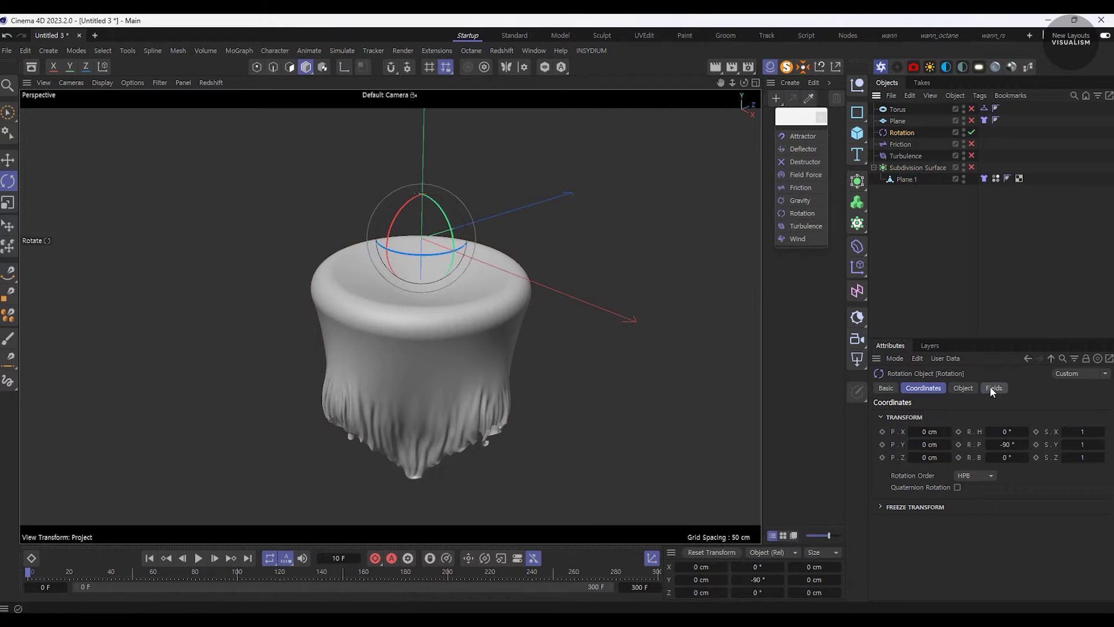
{"action": "left_click", "coordinate": [994, 387]}
{"action": "left_click", "coordinate": [882, 505]}
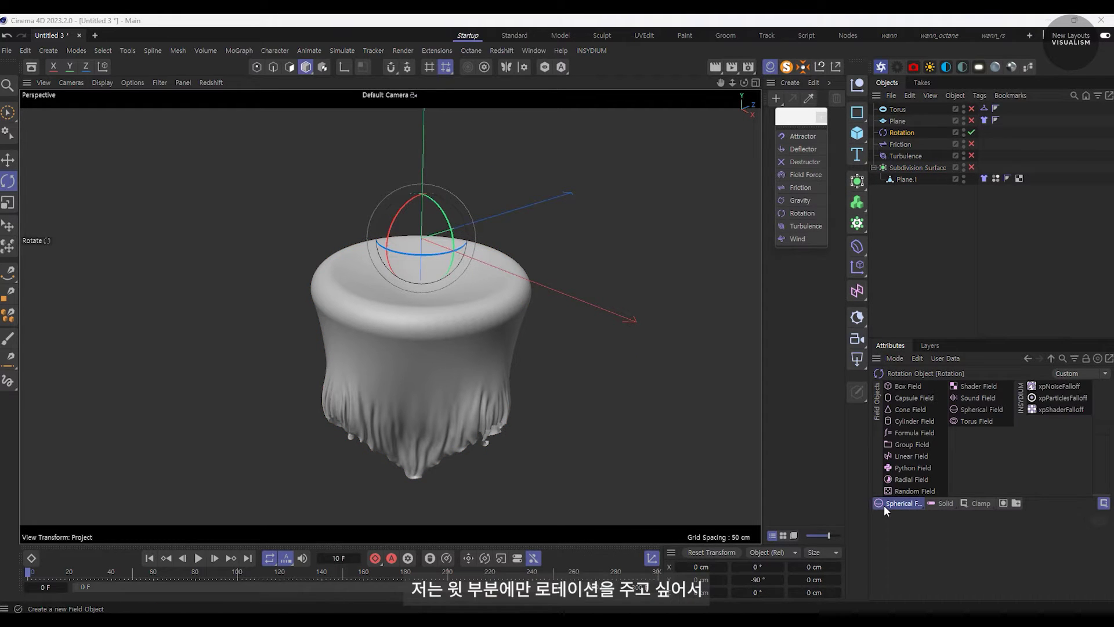
- Add a Spherical Field and lower it onto the cloth's top in Right view
{"action": "left_click", "coordinate": [960, 410]}
{"action": "key", "text": "F3"}
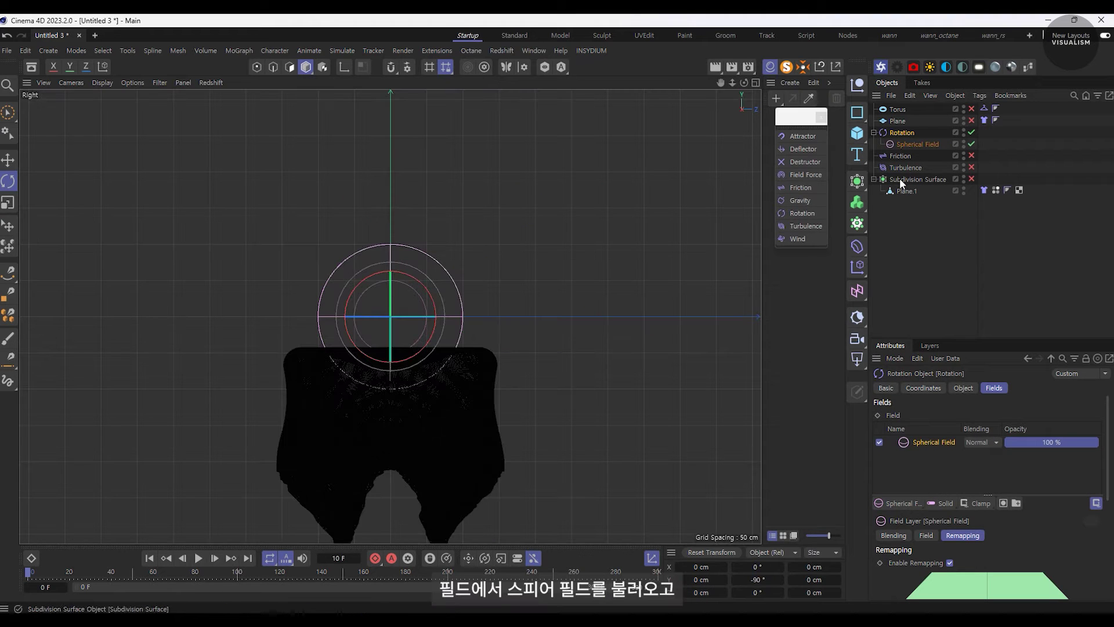
{"action": "left_click", "coordinate": [911, 143]}
{"action": "key", "text": "9"}
{"action": "scroll", "coordinate": [324, 360], "scroll_direction": "up", "scroll_amount": 4}
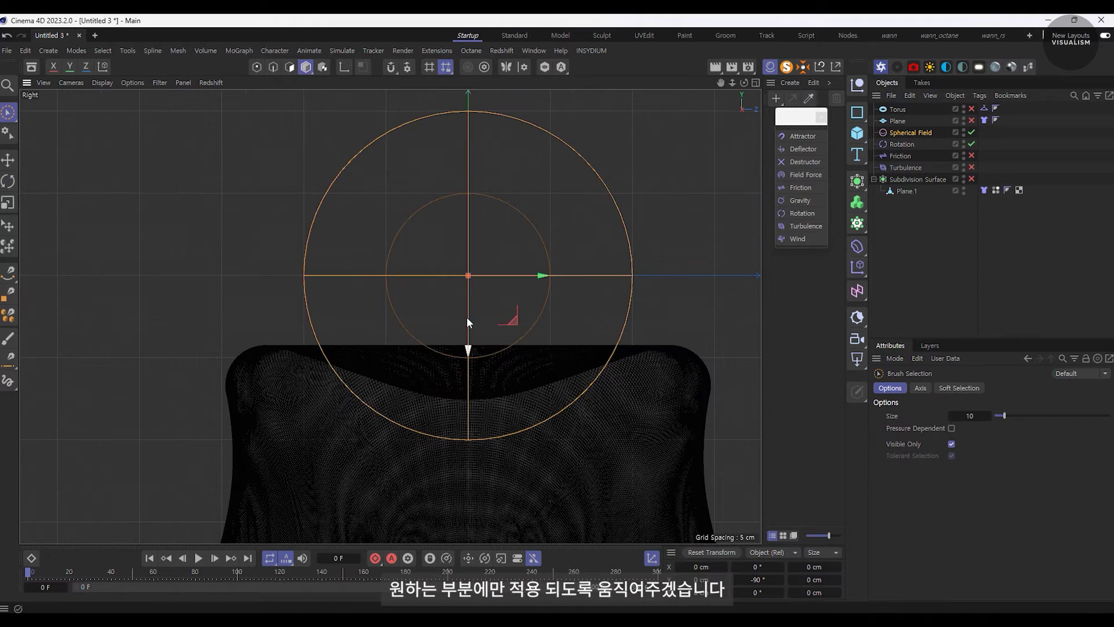
{"action": "mouse_move", "coordinate": [466, 317]}
{"action": "left_mouse_down"}
{"action": "mouse_move", "coordinate": [471, 395]}
{"action": "mouse_move", "coordinate": [434, 382]}
{"action": "left_mouse_up"}
{"action": "key", "text": "F1"}
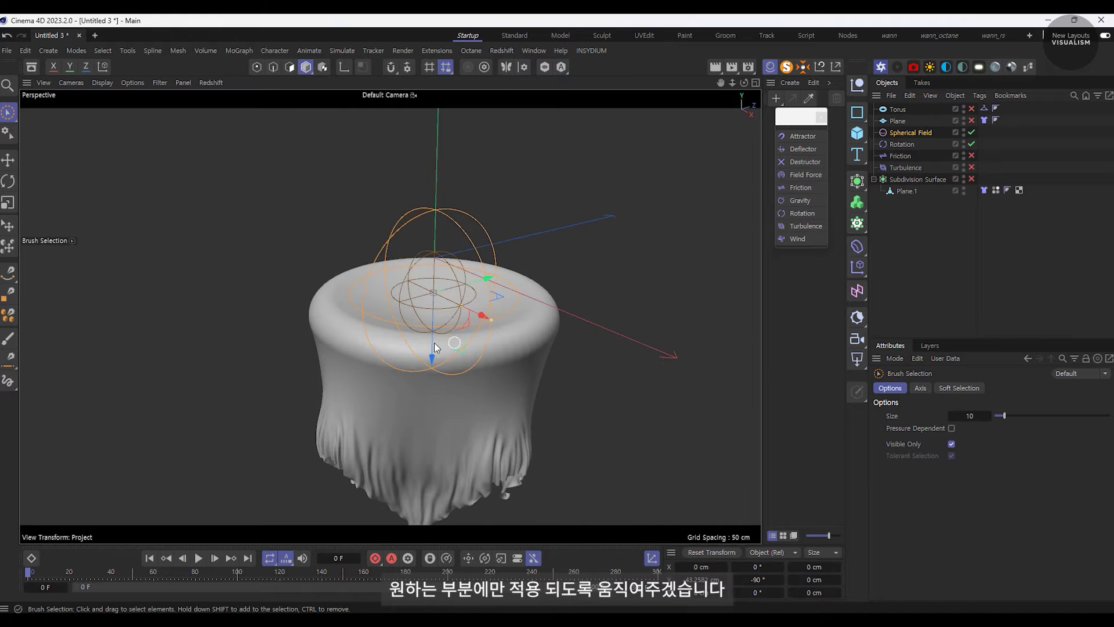
- Raise the Rotation force's Angle Speed to 200 and play the simulation
{"action": "left_click", "coordinate": [902, 144]}
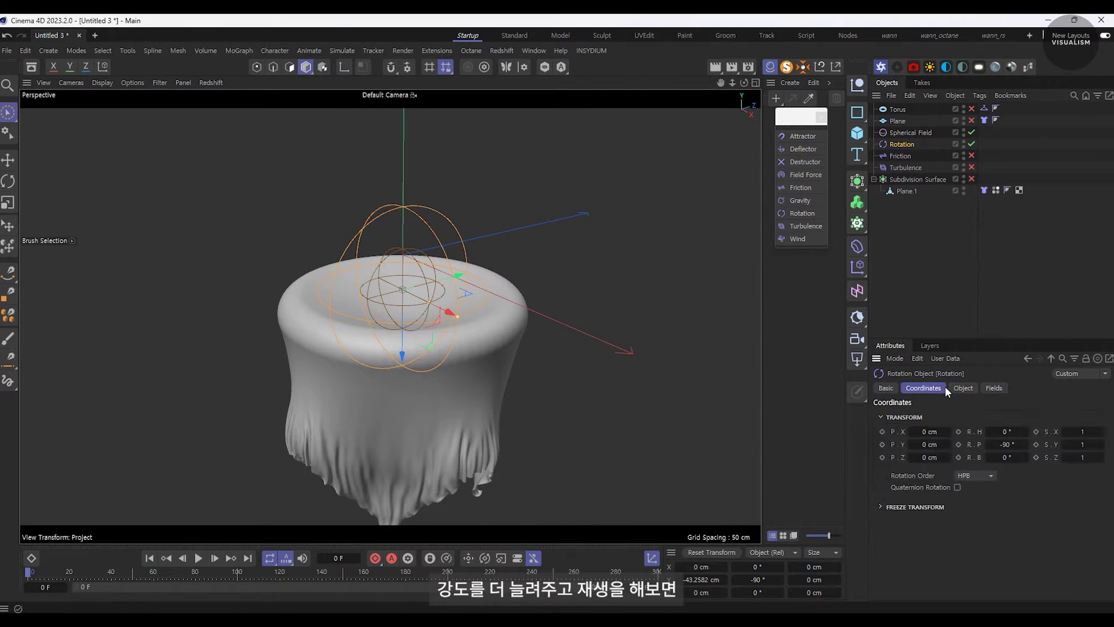
{"action": "left_click", "coordinate": [963, 387]}
{"action": "left_click", "coordinate": [951, 416]}
{"action": "left_click", "coordinate": [199, 558]}
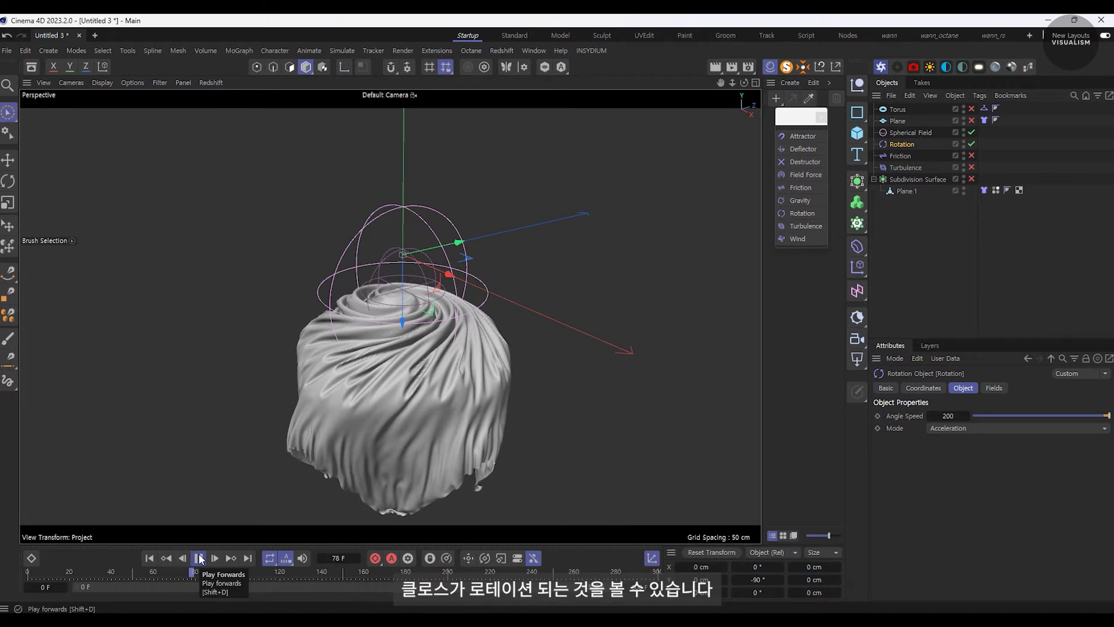
{"action": "left_click", "coordinate": [199, 559]}
- Orbit around the swirled cloth to inspect its spiral folds
{"action": "scroll", "coordinate": [528, 314], "scroll_direction": "up", "scroll_amount": 5}
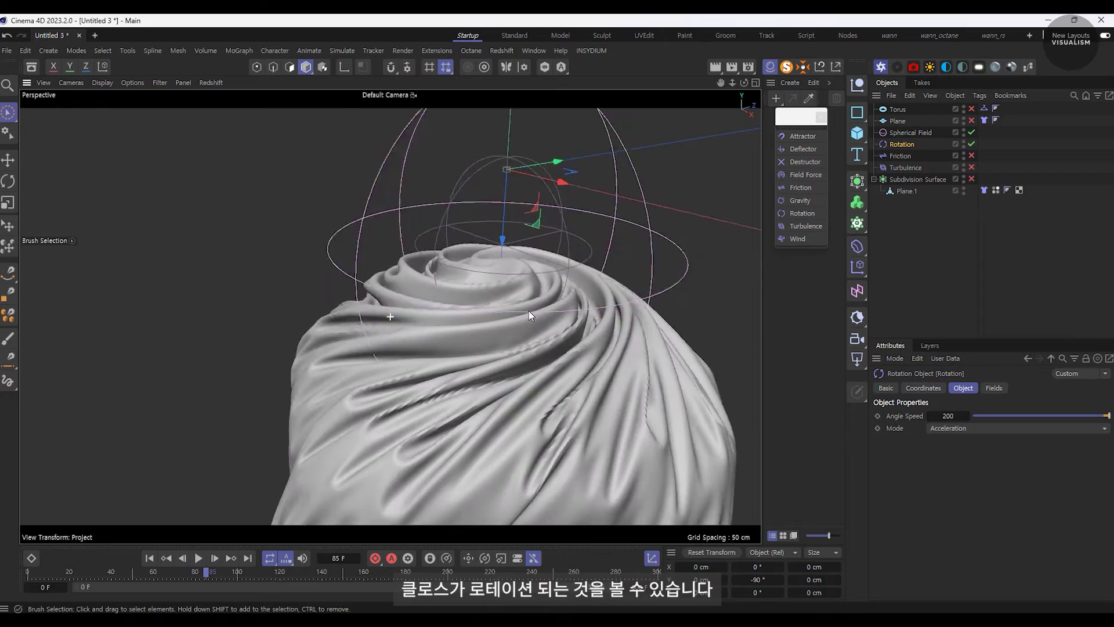
{"action": "left_click_drag", "start_coordinate": [528, 311], "coordinate": [447, 238], "text": "alt"}
{"action": "scroll", "coordinate": [444, 244], "scroll_direction": "up", "scroll_amount": 3}
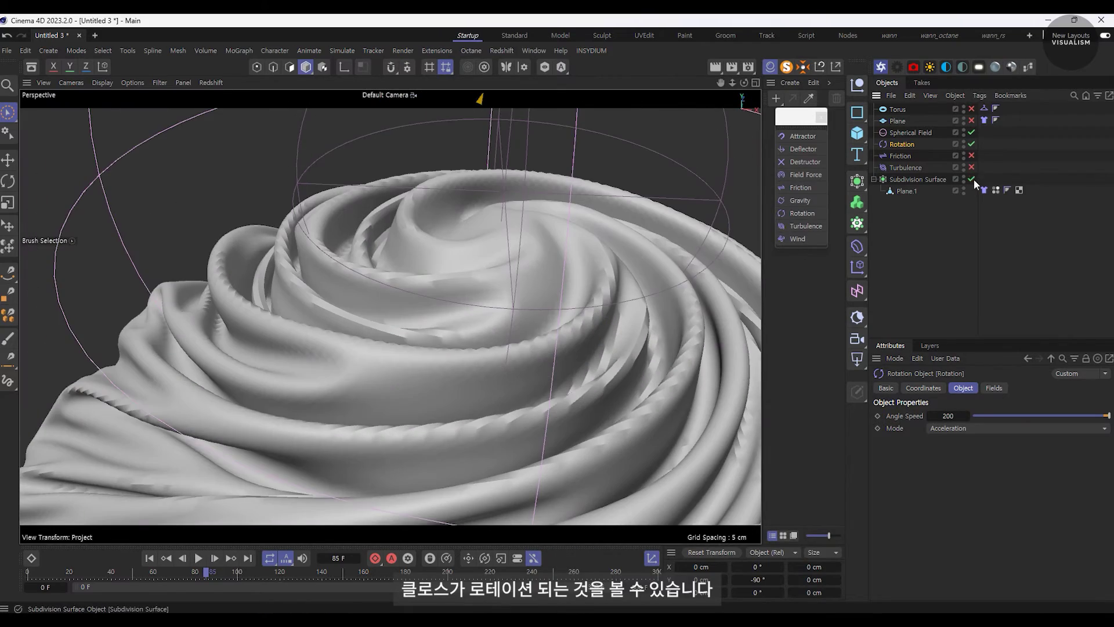
{"action": "mouse_move", "coordinate": [493, 373]}
{"action": "left_mouse_down", "text": "alt"}
{"action": "mouse_move", "coordinate": [497, 423]}
{"action": "mouse_move", "coordinate": [399, 354]}
{"action": "mouse_move", "coordinate": [425, 355]}
{"action": "mouse_move", "coordinate": [398, 291]}
{"action": "mouse_move", "coordinate": [590, 278]}
{"action": "left_mouse_up", "text": "alt"}
{"action": "scroll", "coordinate": [482, 331], "scroll_direction": "down", "scroll_amount": 5}
{"action": "mouse_move", "coordinate": [373, 386]}
{"action": "left_mouse_down", "text": "alt"}
{"action": "mouse_move", "coordinate": [450, 379]}
{"action": "mouse_move", "coordinate": [405, 379]}
{"action": "left_mouse_up", "text": "alt"}
- Enable the Turbulence force and soften it to 15 cm strength with 25% scale
{"action": "left_click", "coordinate": [149, 558]}
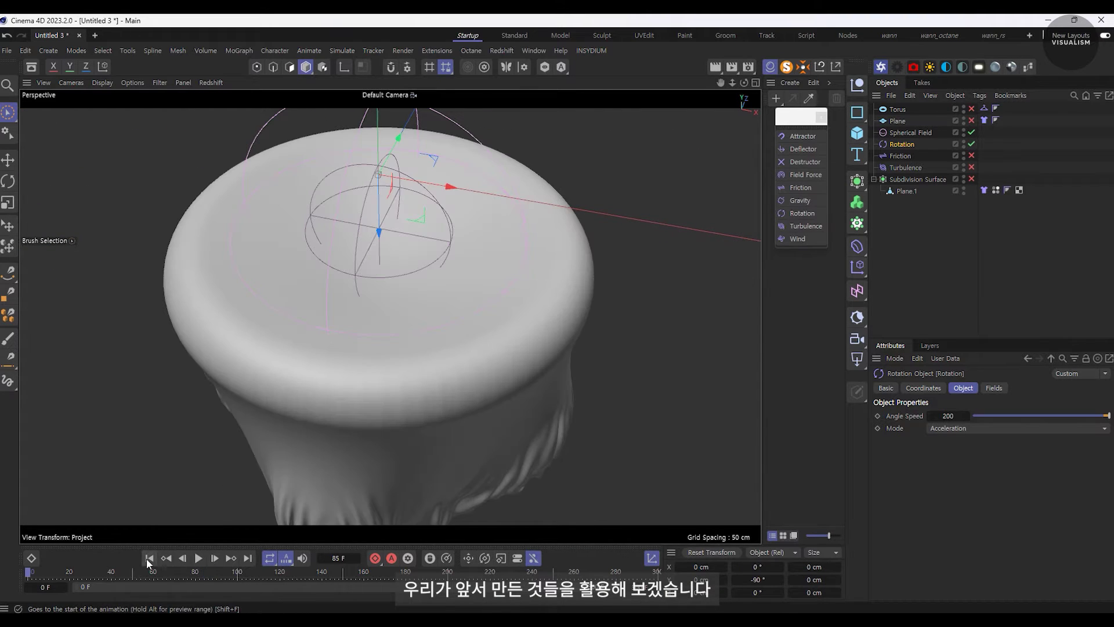
{"action": "left_click", "coordinate": [971, 167]}
{"action": "mouse_move", "coordinate": [444, 346]}
{"action": "left_mouse_down", "text": "alt"}
{"action": "mouse_move", "coordinate": [487, 306]}
{"action": "mouse_move", "coordinate": [460, 269]}
{"action": "left_mouse_up", "text": "alt"}
{"action": "left_click", "coordinate": [973, 133]}
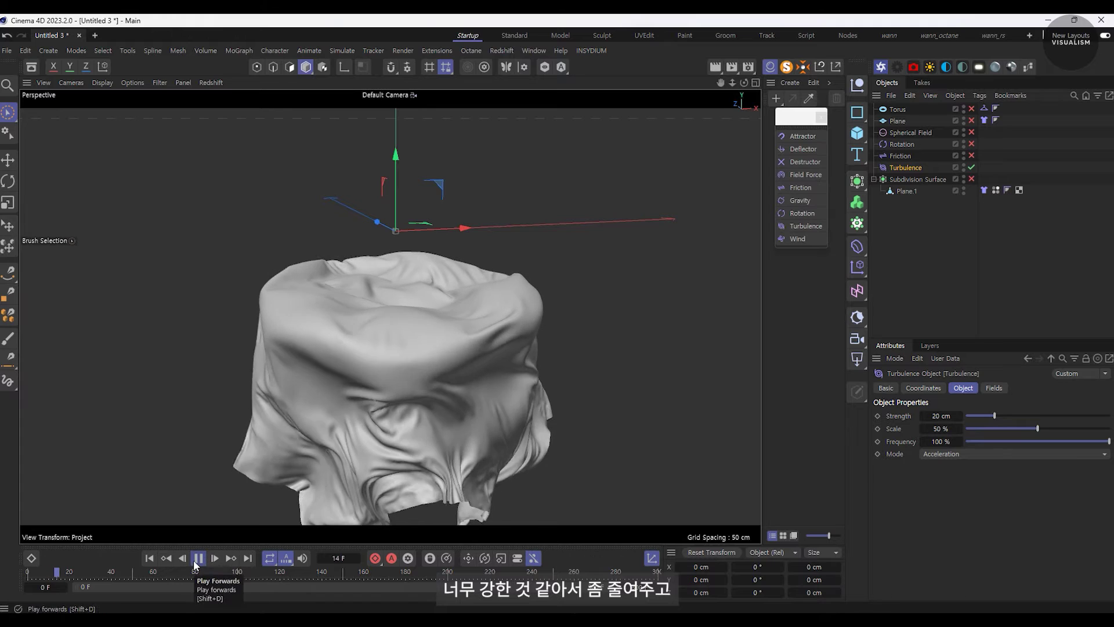
{"action": "left_click", "coordinate": [196, 562]}
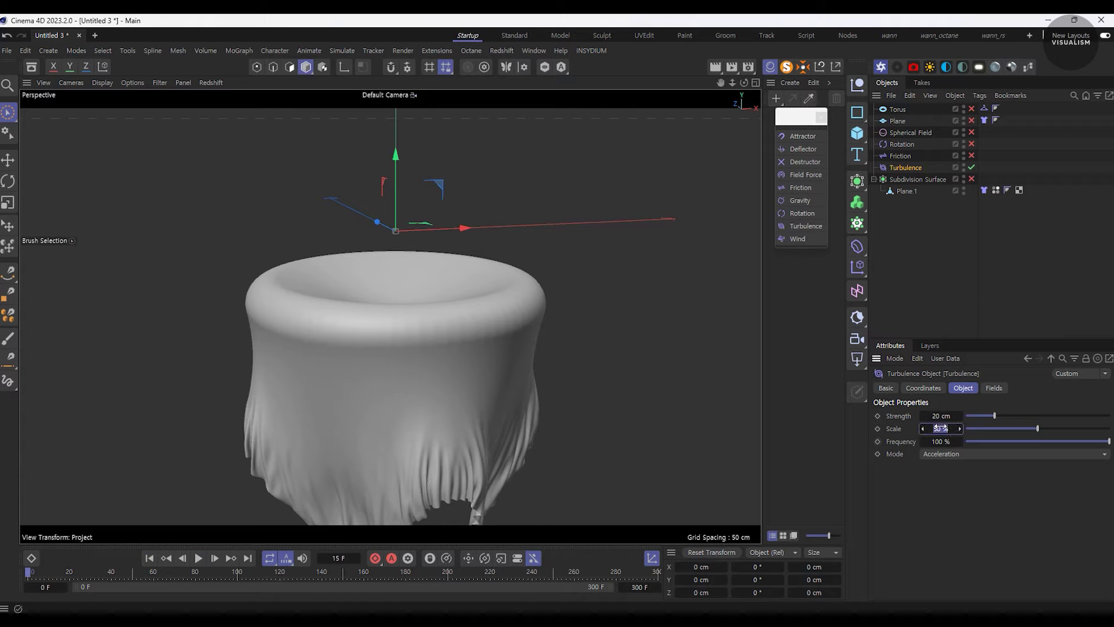
{"action": "type", "text": "2"}
{"action": "type", "text": "15"}
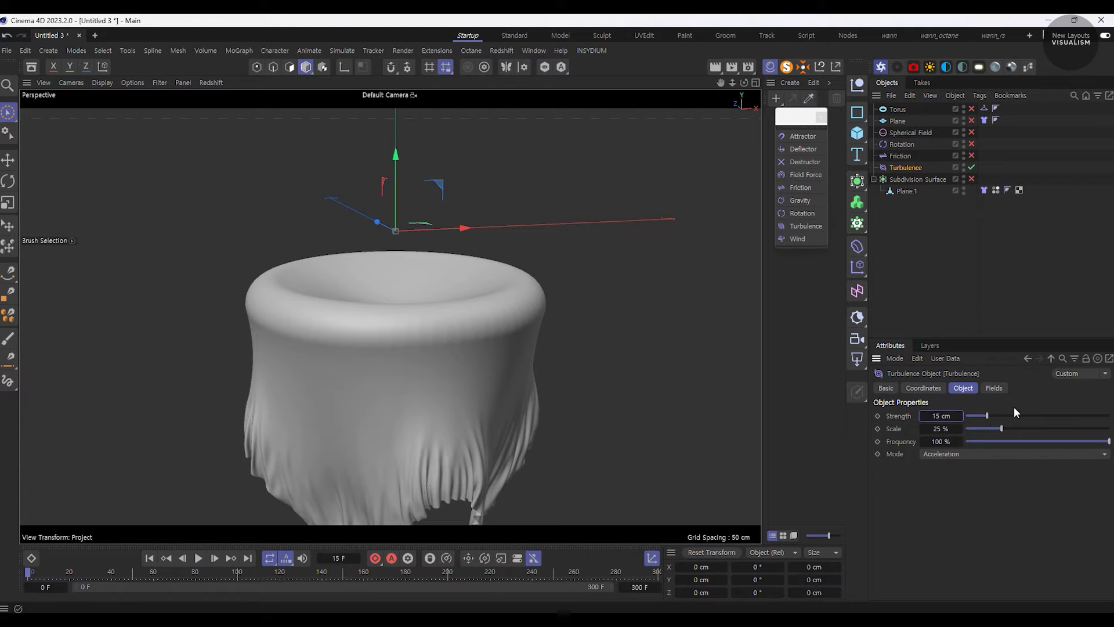
{"action": "key", "text": "Return"}
- Add a second Turbulence force named Turbulence_small at 10 cm strength and 10% scale
{"action": "left_click", "coordinate": [901, 178]}
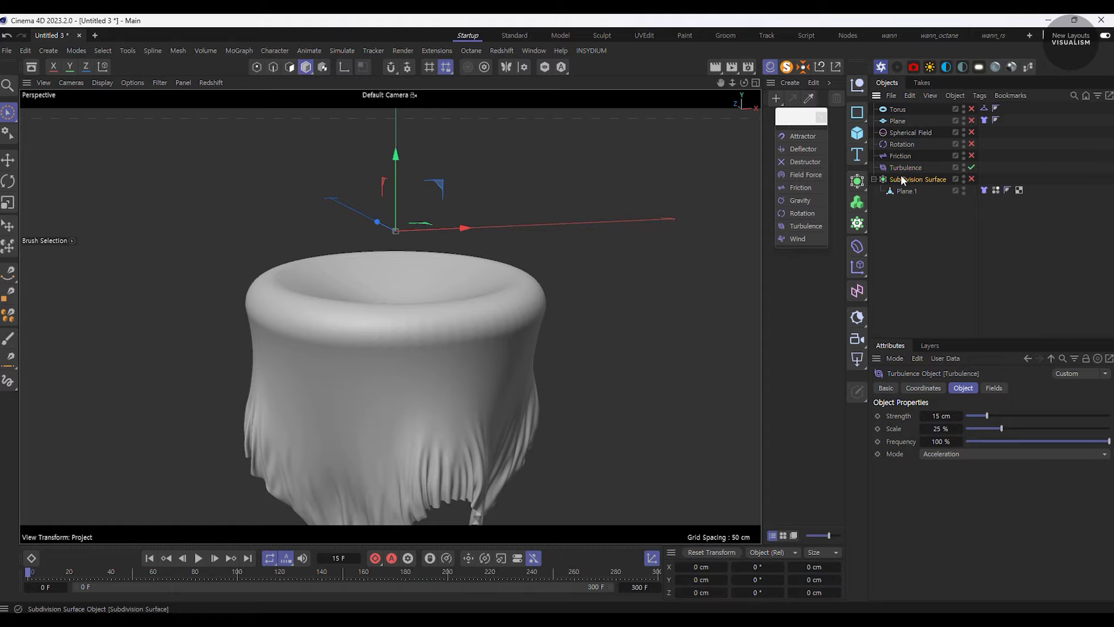
{"action": "left_click", "coordinate": [806, 226], "text": "shift"}
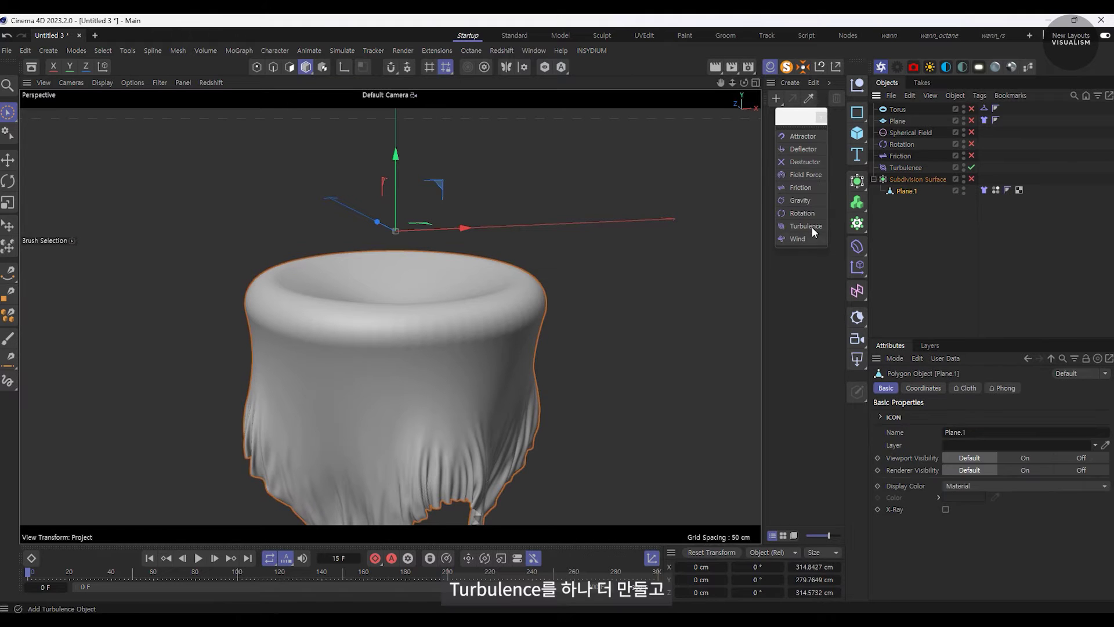
{"action": "double_click", "coordinate": [921, 167]}
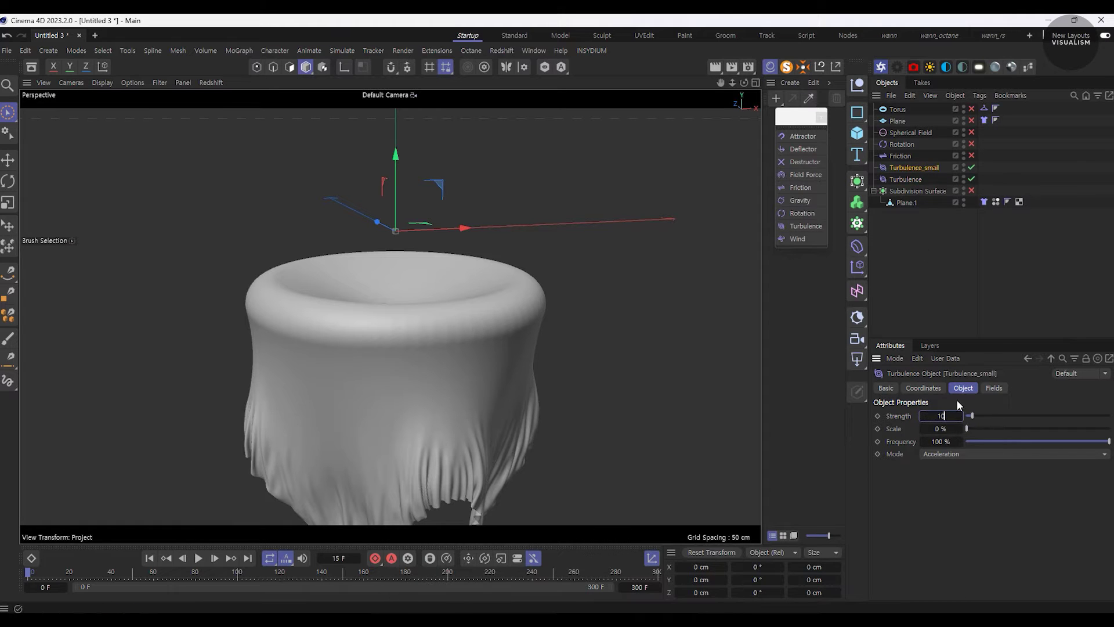
{"action": "left_click", "coordinate": [930, 220]}
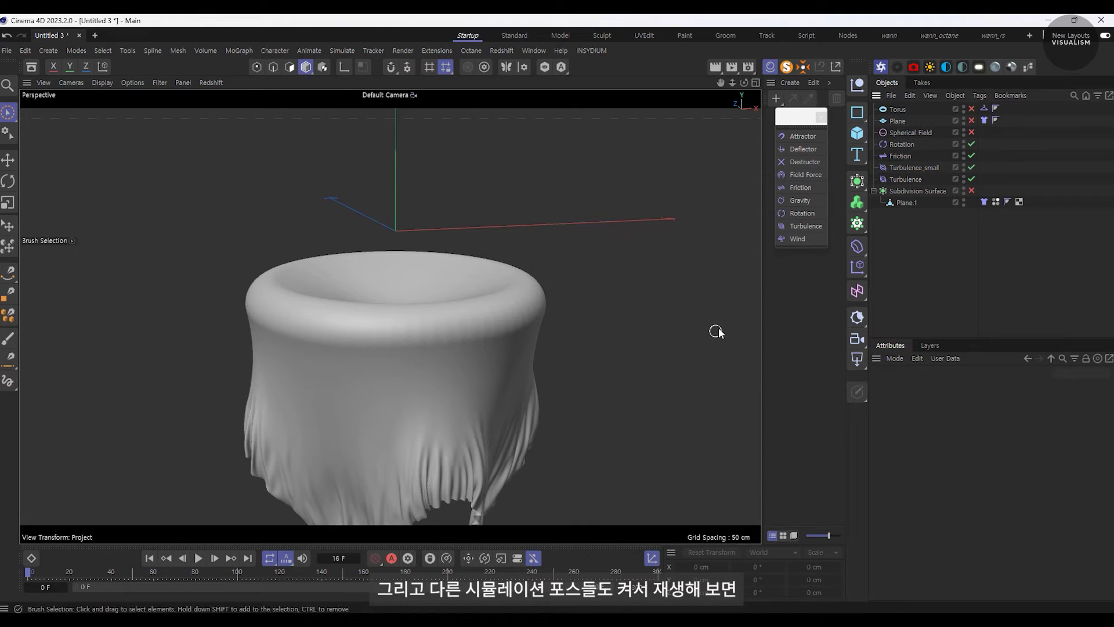
- Play the cloth with all forces on, with Turbulence_small weakened to 5 cm and 10%
{"action": "left_click", "coordinate": [198, 559]}
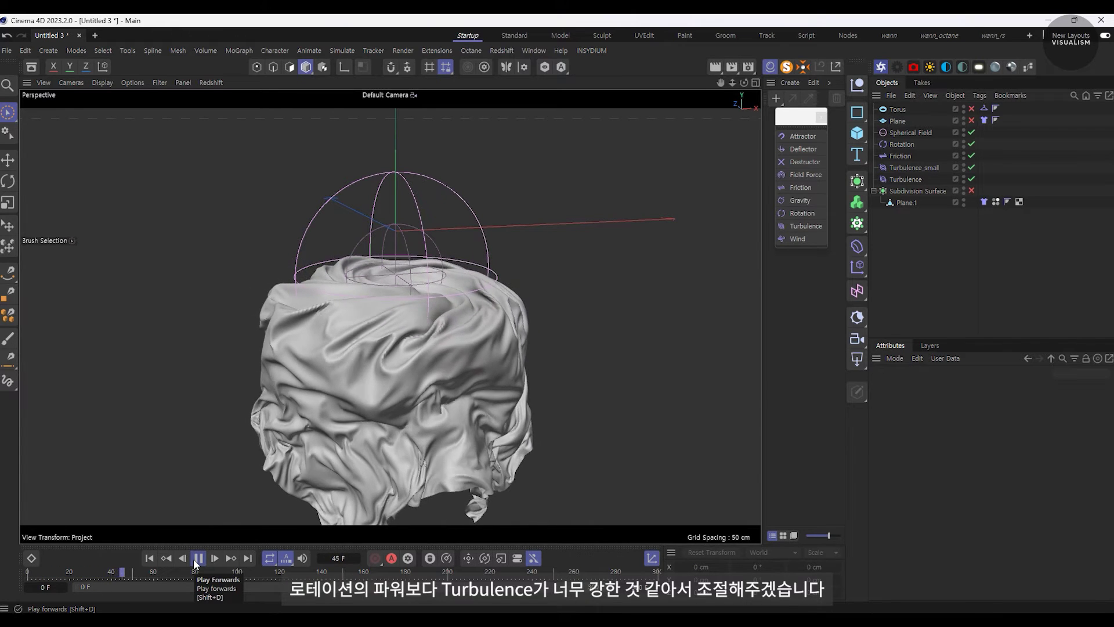
{"action": "left_click", "coordinate": [197, 558]}
{"action": "scroll", "coordinate": [387, 318], "scroll_direction": "up", "scroll_amount": 3}
{"action": "left_click", "coordinate": [900, 155]}
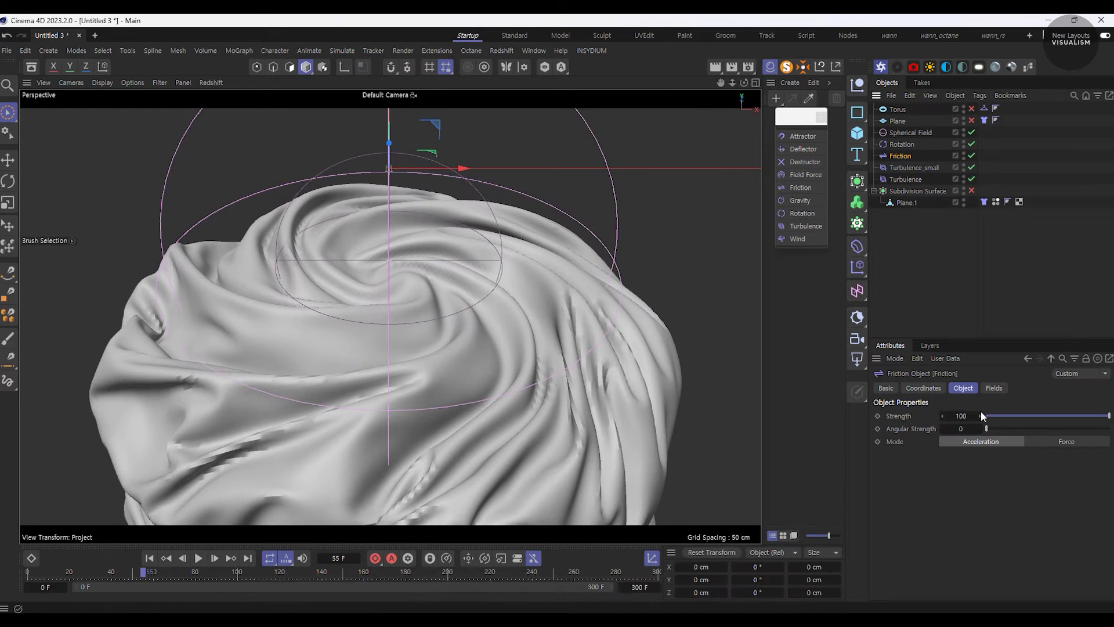
{"action": "scroll", "coordinate": [406, 319], "scroll_direction": "down", "scroll_amount": 5}
{"action": "left_click", "coordinate": [915, 167]}
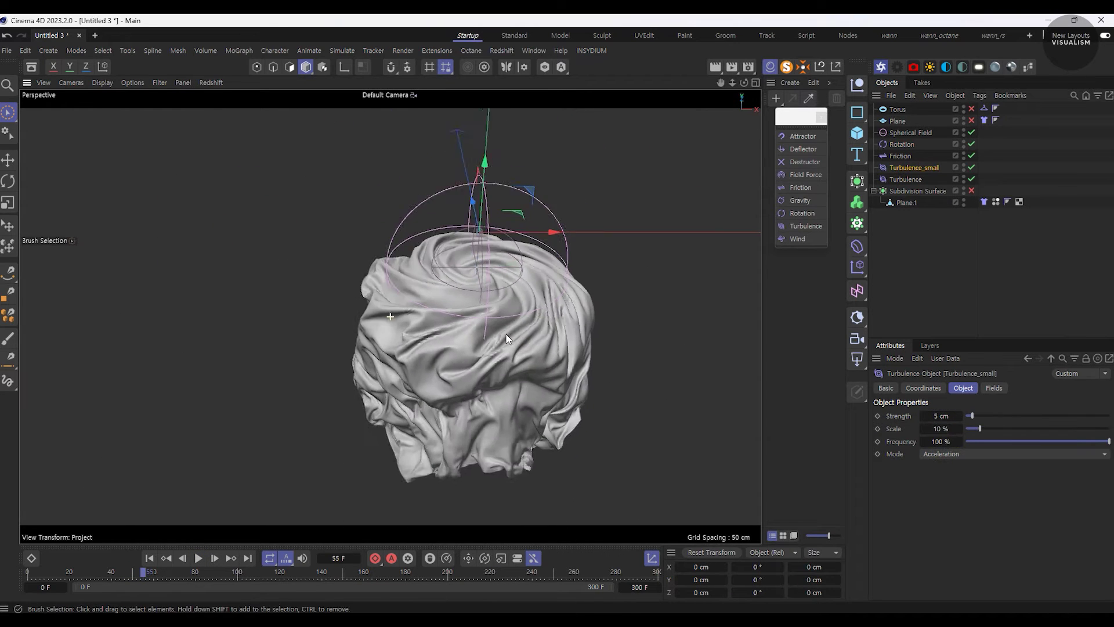
{"action": "key", "text": "shift+f"}
{"action": "key", "text": "F8"}
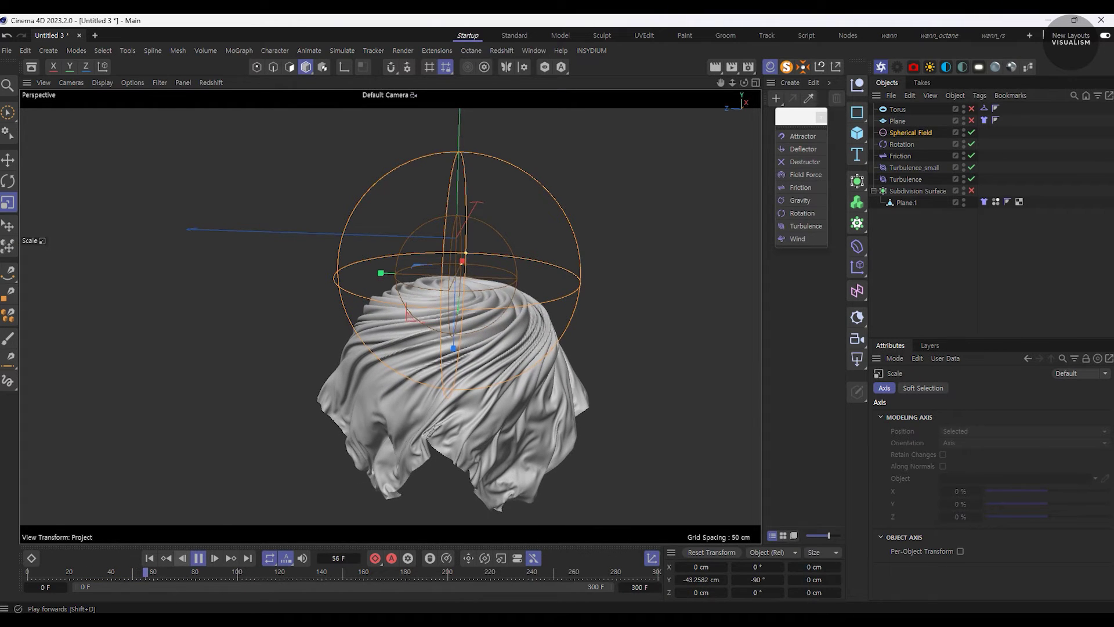
{"action": "left_click", "coordinate": [198, 557]}
- Turn off the Subdivision Surface smoothing while inspecting the cloth folds
{"action": "scroll", "coordinate": [396, 384], "scroll_direction": "up", "scroll_amount": 5}
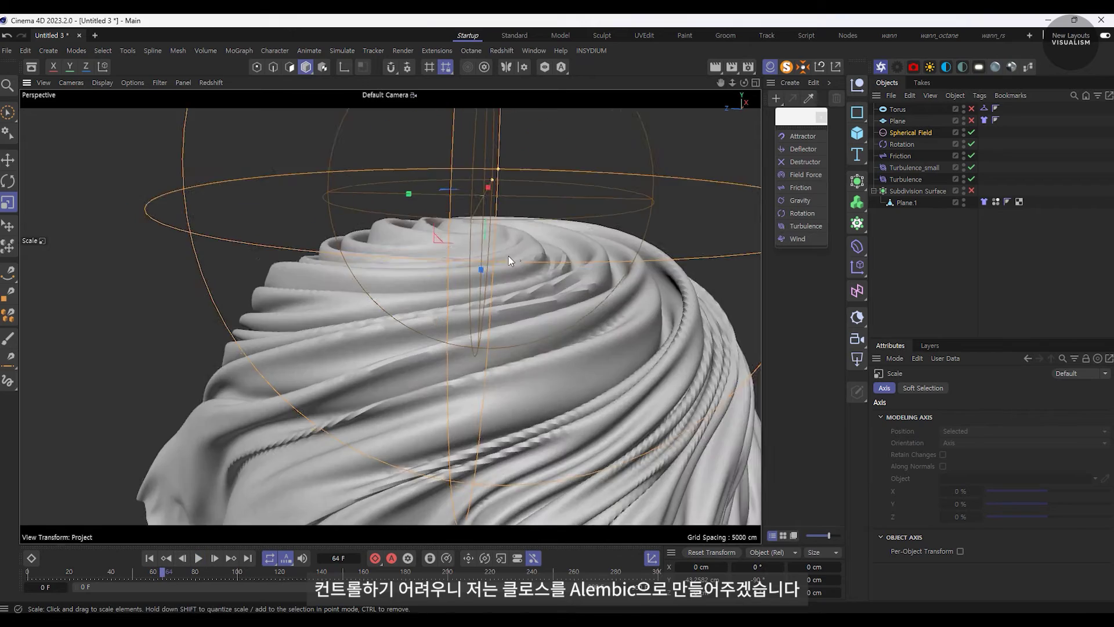
{"action": "mouse_move", "coordinate": [508, 256]}
{"action": "left_mouse_down", "text": "alt"}
{"action": "mouse_move", "coordinate": [564, 322]}
{"action": "mouse_move", "coordinate": [534, 342]}
{"action": "mouse_move", "coordinate": [562, 332]}
{"action": "left_mouse_up", "text": "alt"}
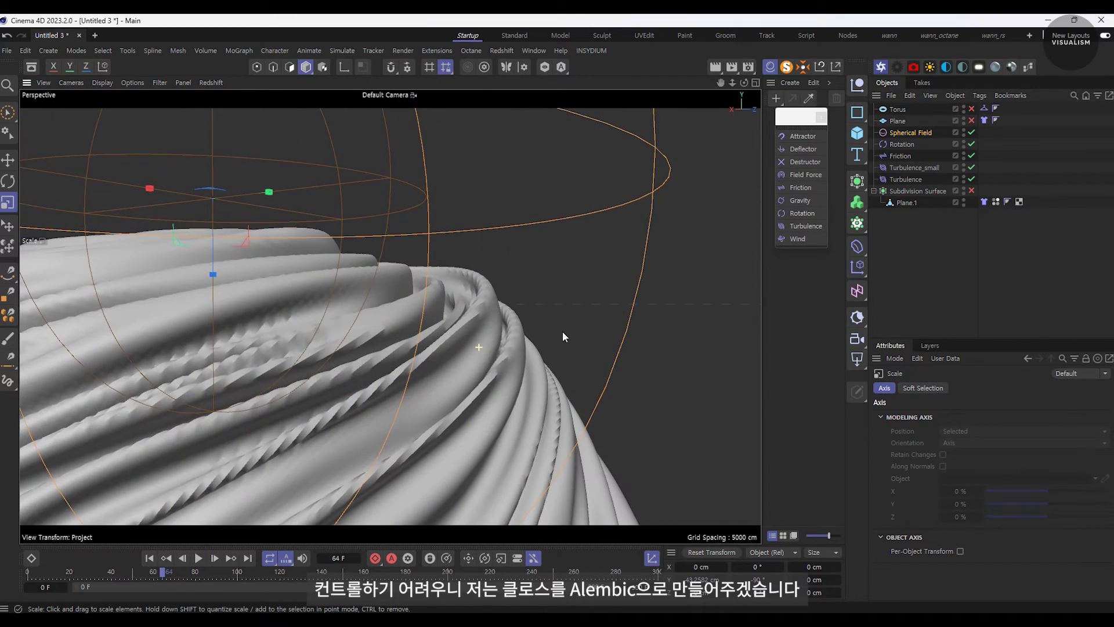
{"action": "left_click", "coordinate": [972, 191]}
{"action": "scroll", "coordinate": [496, 378], "scroll_direction": "down", "scroll_amount": 5}
{"action": "mouse_move", "coordinate": [496, 378]}
{"action": "left_mouse_down", "text": "alt"}
{"action": "mouse_move", "coordinate": [458, 383]}
{"action": "mouse_move", "coordinate": [495, 341]}
{"action": "mouse_move", "coordinate": [604, 379]}
{"action": "mouse_move", "coordinate": [544, 400]}
{"action": "left_mouse_up", "text": "alt"}
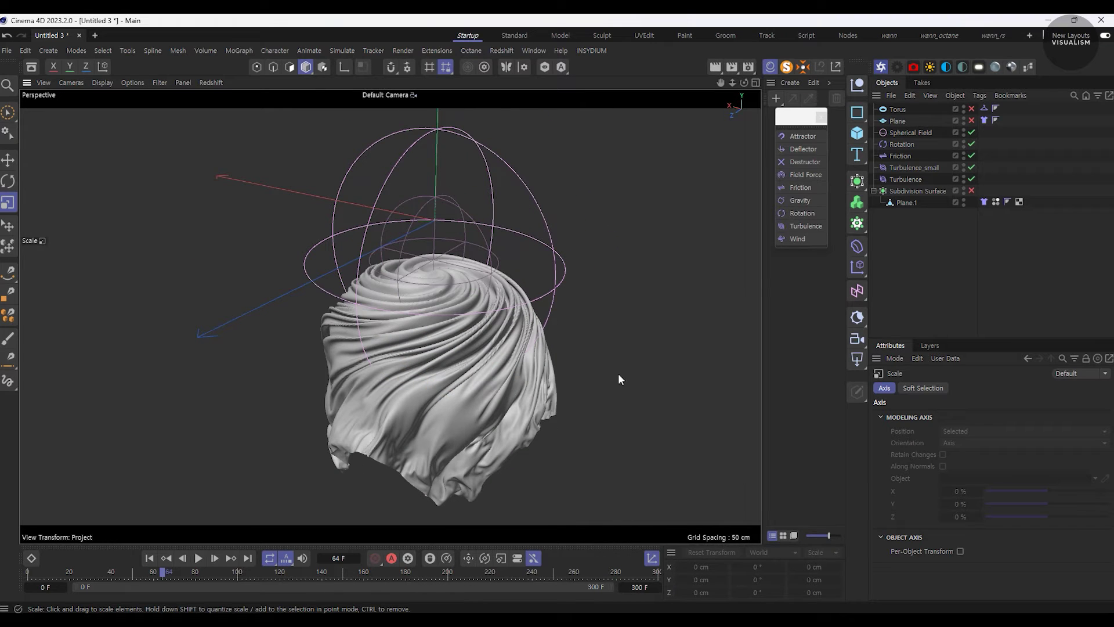
- Select Plane.1, rewind to frame 0, and edit the 300-frame timeline end
{"action": "left_click", "coordinate": [906, 202]}
{"action": "left_click", "coordinate": [158, 556]}
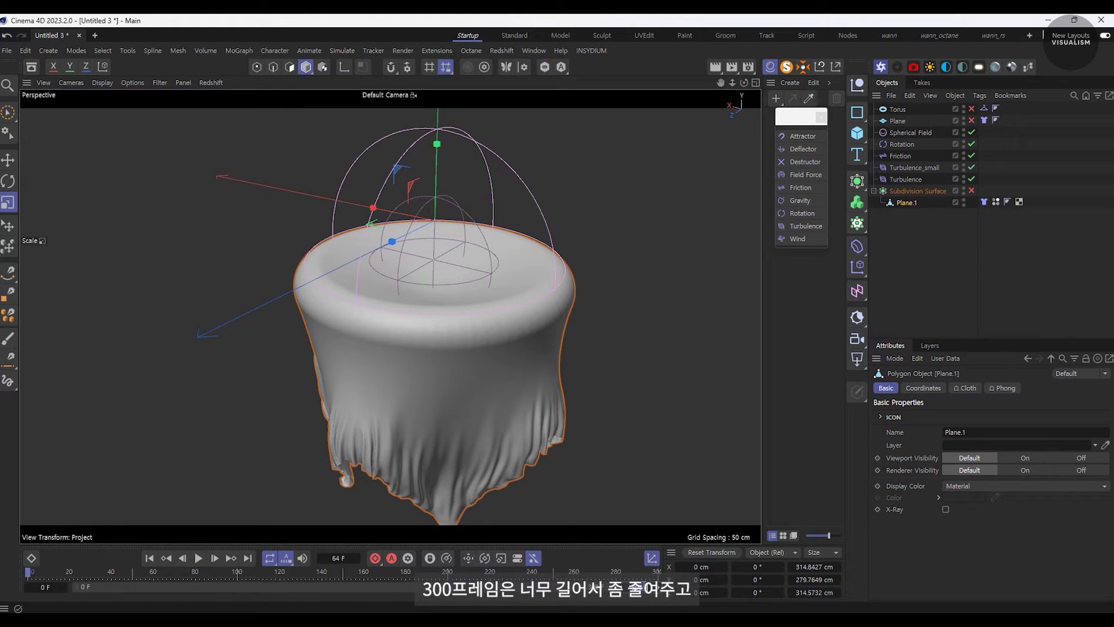
{"action": "double_click", "coordinate": [646, 586]}
{"action": "type", "text": "125 F"}
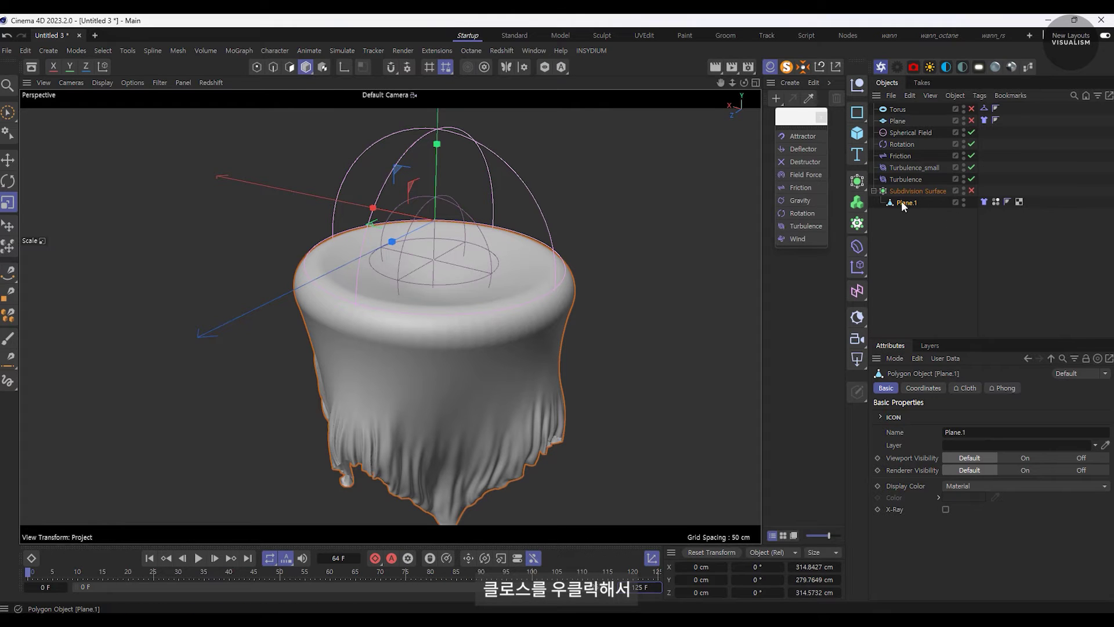
- Bake Plane.1 as Alembic into a new 'abc' folder inside 111723_Cloth simulation
{"action": "right_click", "coordinate": [911, 203]}
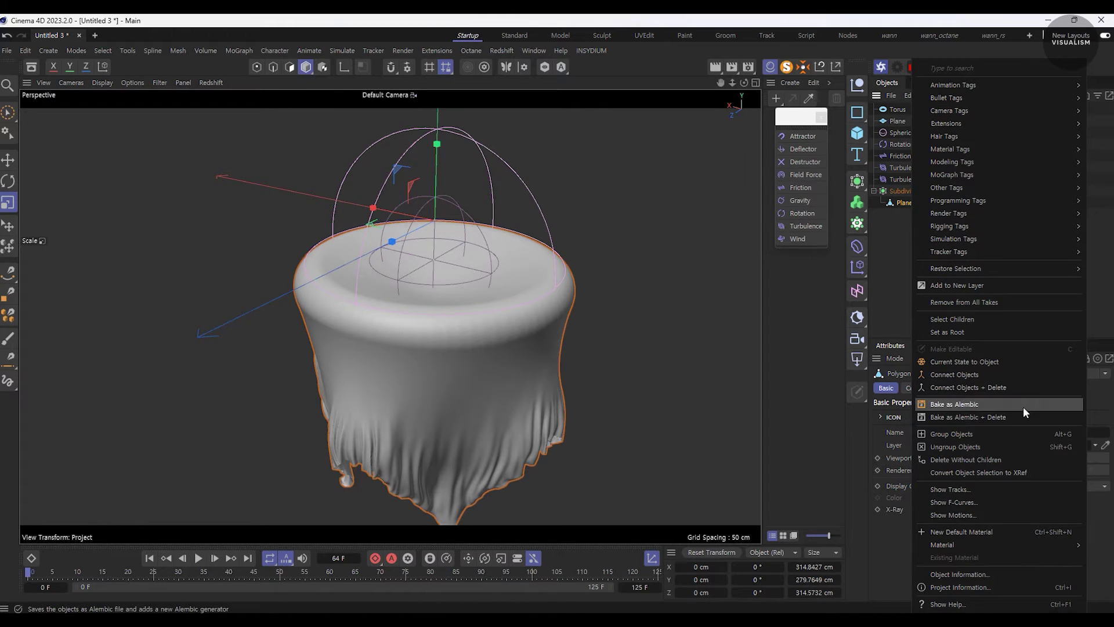
{"action": "left_click", "coordinate": [945, 403]}
{"action": "double_click", "coordinate": [169, 129]}
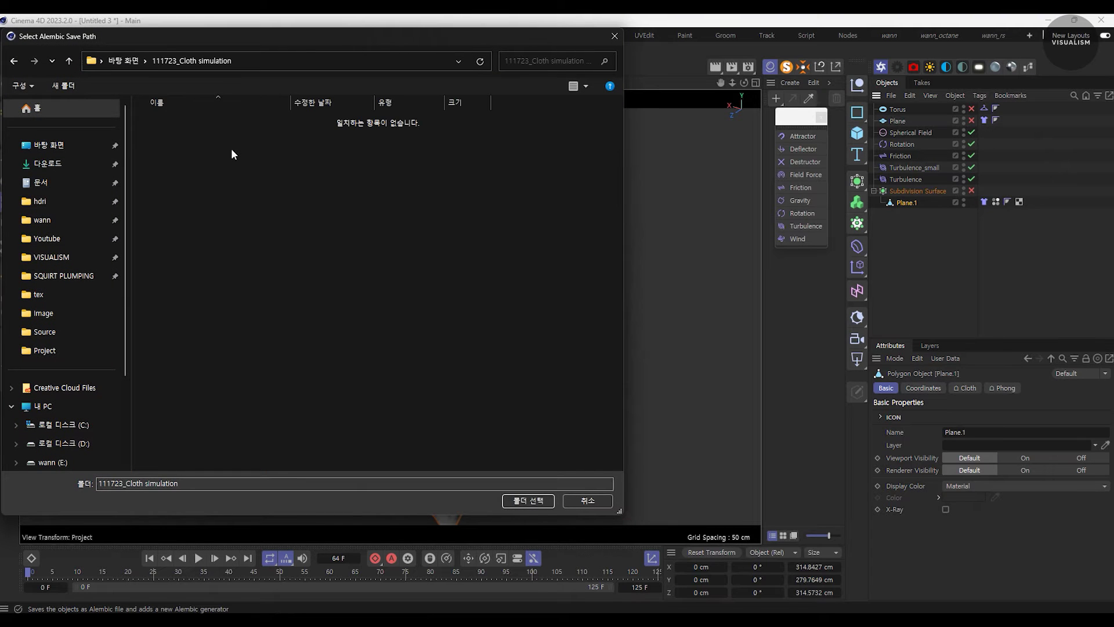
{"action": "right_click", "coordinate": [231, 148]}
{"action": "left_click", "coordinate": [269, 159]}
{"action": "type", "text": "abc"}
{"action": "key", "text": "Return"}
{"action": "key", "text": "Return"}
{"action": "type", "text": "C"}
{"action": "key", "text": "Caps_Lock"}
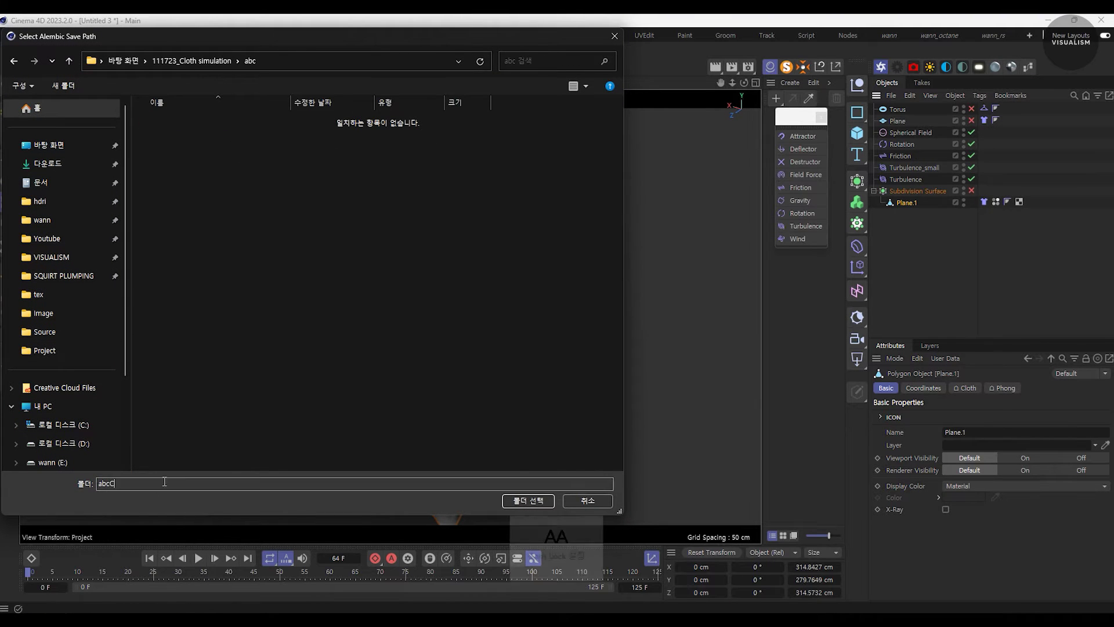
{"action": "key", "text": "BackSpace"}
{"action": "key", "text": "BackSpace"}
{"action": "key", "text": "BackSpace"}
{"action": "key", "text": "Return"}
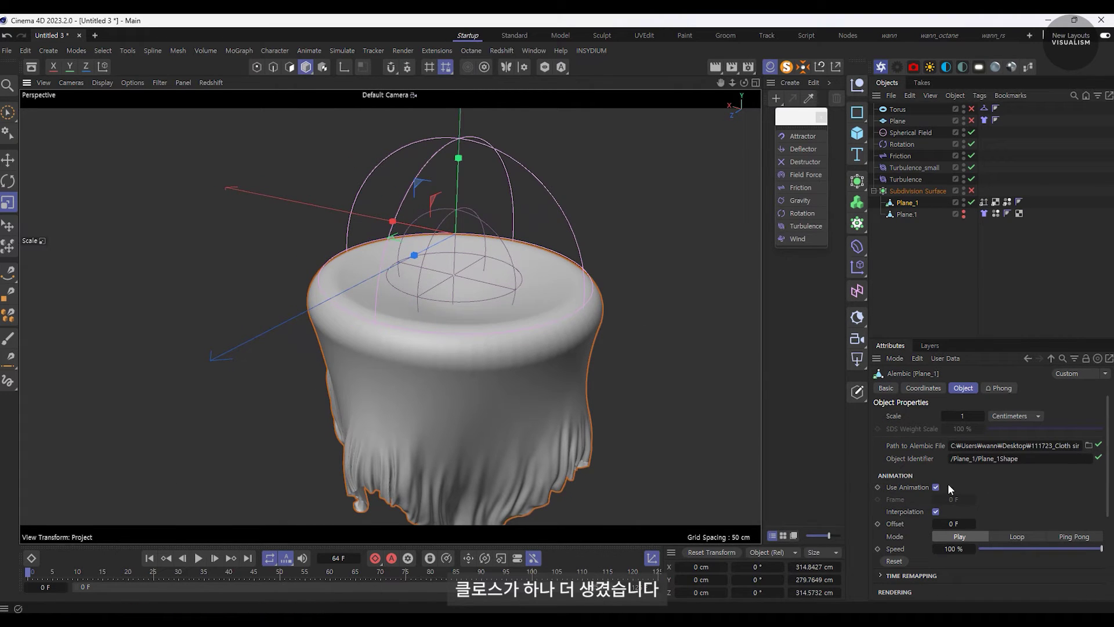
- Scrub the Plane_1 Alembic Offset to -79 F to show the fully swirled cloth
{"action": "mouse_move", "coordinate": [935, 523]}
{"action": "left_mouse_down"}
{"action": "mouse_move", "coordinate": [906, 524]}
{"action": "mouse_move", "coordinate": [974, 523]}
{"action": "mouse_move", "coordinate": [899, 524]}
{"action": "mouse_move", "coordinate": [952, 523]}
{"action": "left_mouse_up"}
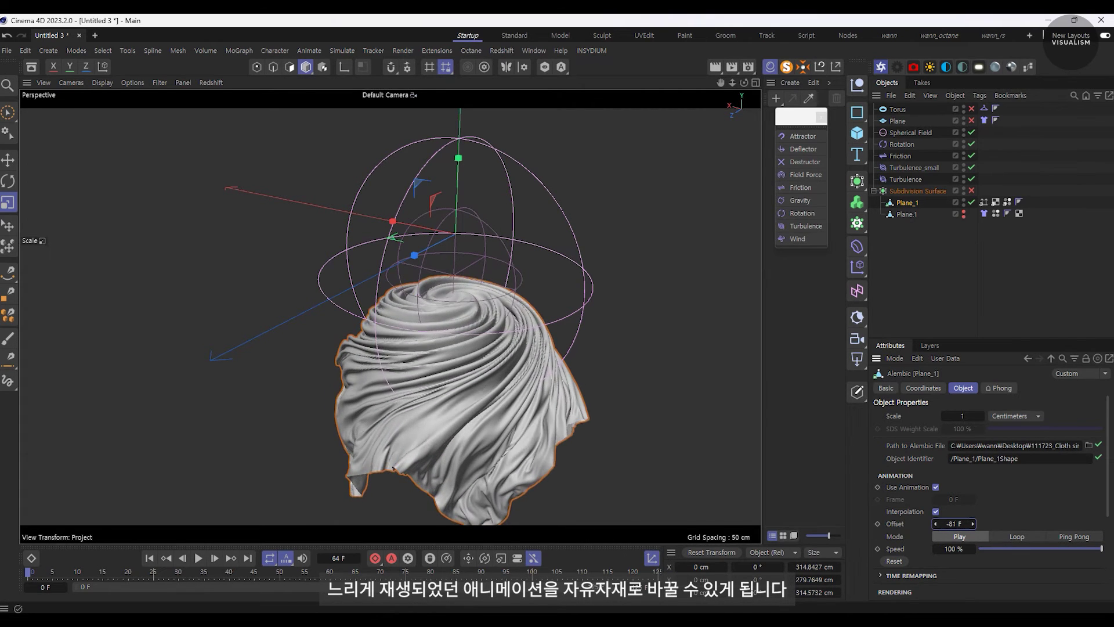
{"action": "left_click_drag", "start_coordinate": [935, 524], "coordinate": [986, 523]}
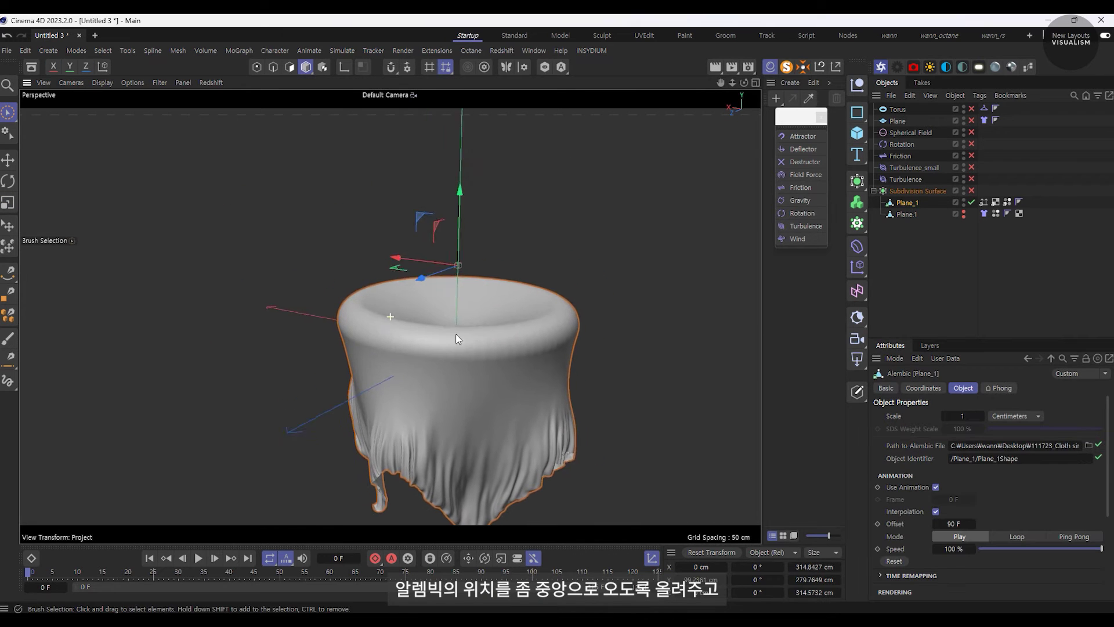
{"action": "scroll", "coordinate": [456, 339], "scroll_direction": "up", "scroll_amount": 2}
{"action": "mouse_move", "coordinate": [968, 524]}
{"action": "left_mouse_down"}
{"action": "mouse_move", "coordinate": [905, 523]}
{"action": "mouse_move", "coordinate": [918, 488]}
{"action": "left_mouse_up"}
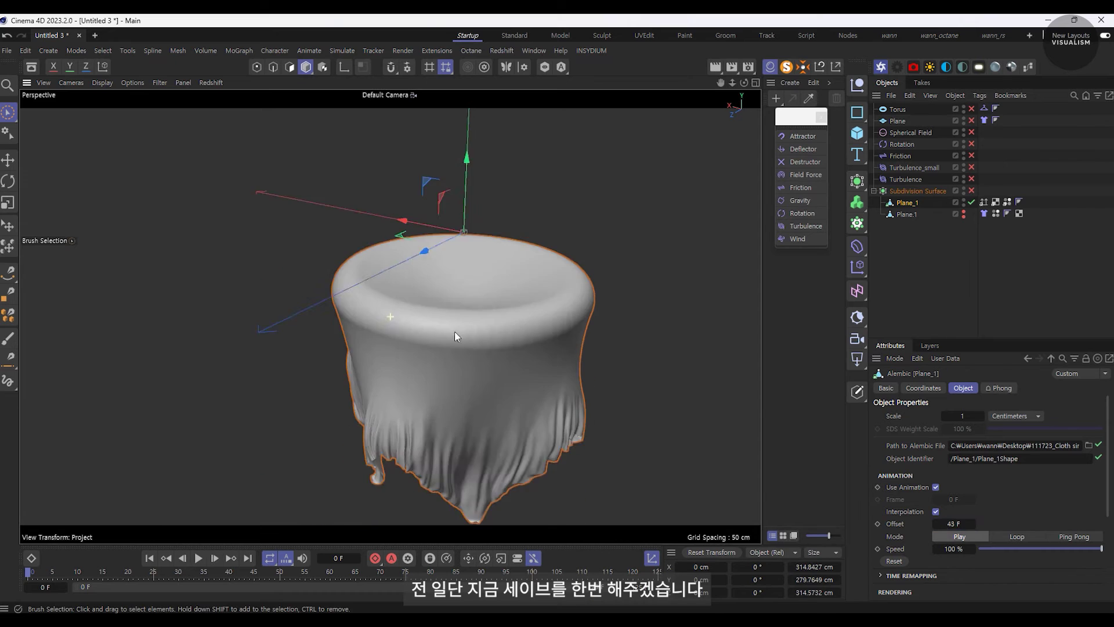
{"action": "left_click_drag", "start_coordinate": [954, 523], "coordinate": [916, 523]}
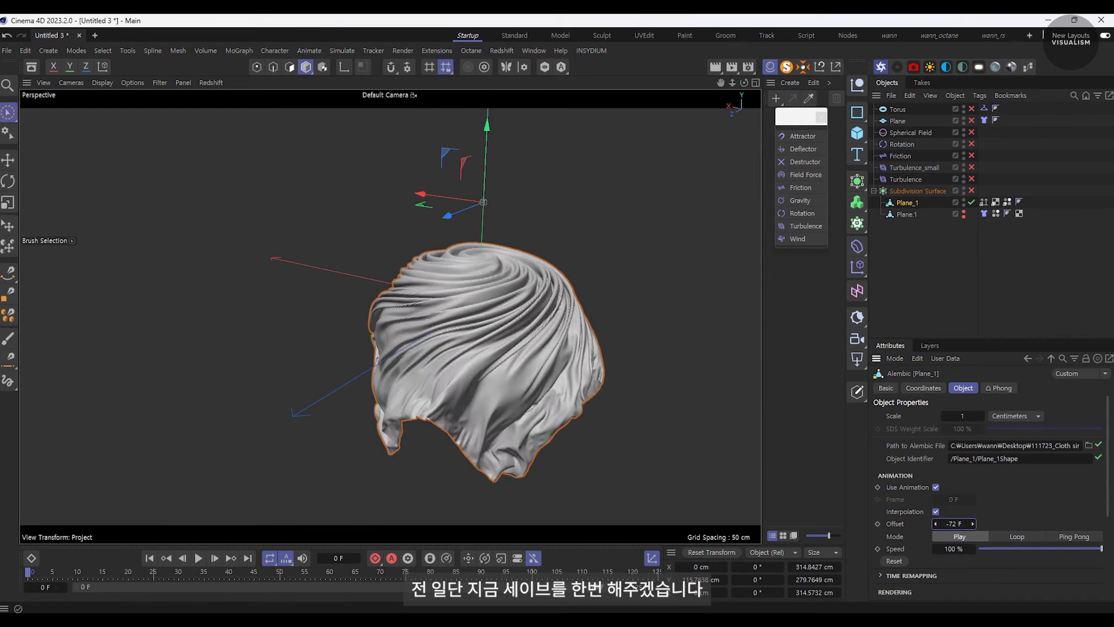
{"action": "scroll", "coordinate": [473, 254], "scroll_direction": "up", "scroll_amount": 3}
{"action": "left_click_drag", "start_coordinate": [473, 254], "coordinate": [423, 335], "text": "alt"}
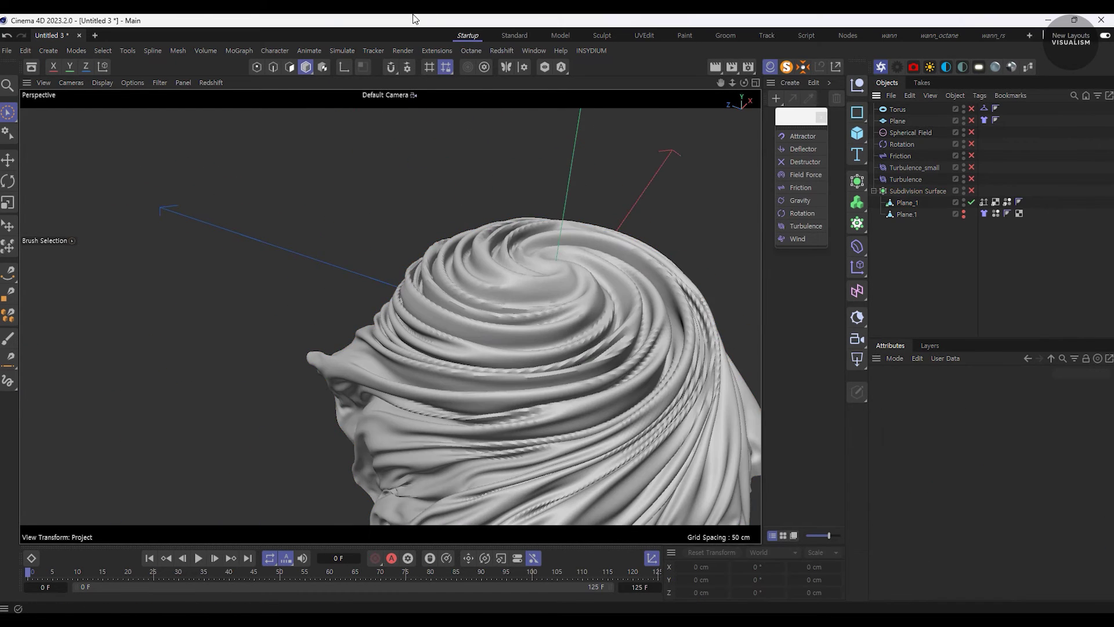
- Save the scene as Cloth.c4d
{"action": "key", "text": "ctrl+shift+s"}
{"action": "type", "text": "Cloth"}
{"action": "key", "text": "Return"}
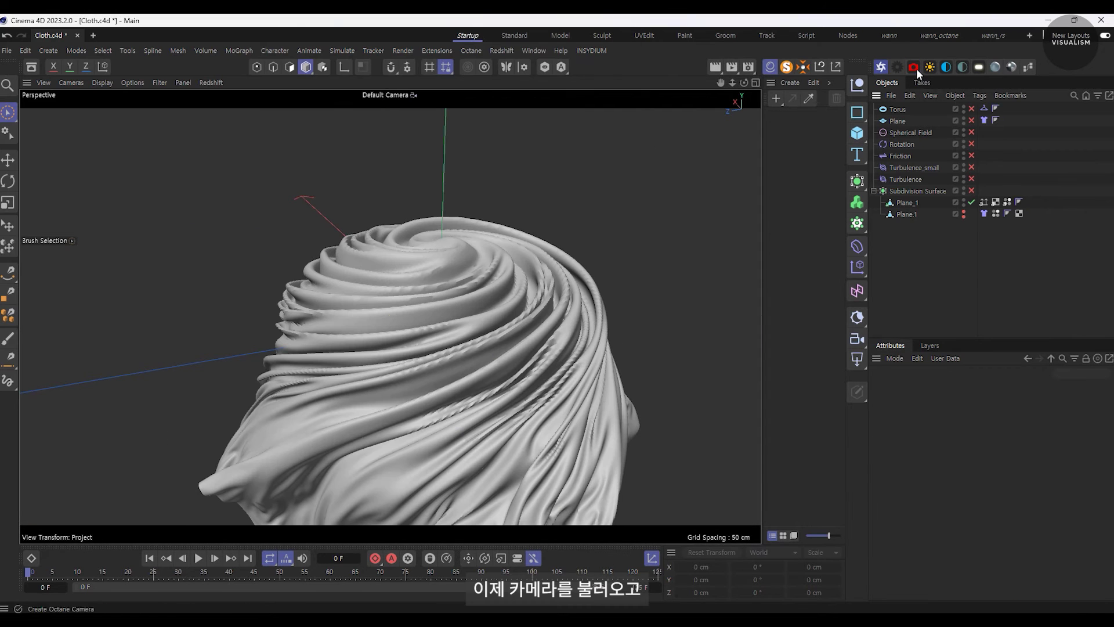
- Add a zeroed Octane camera and view through it in the two-view wann layout
{"action": "left_click", "coordinate": [913, 67]}
{"action": "key", "text": "F2"}
{"action": "key", "text": "alt+shift+0"}
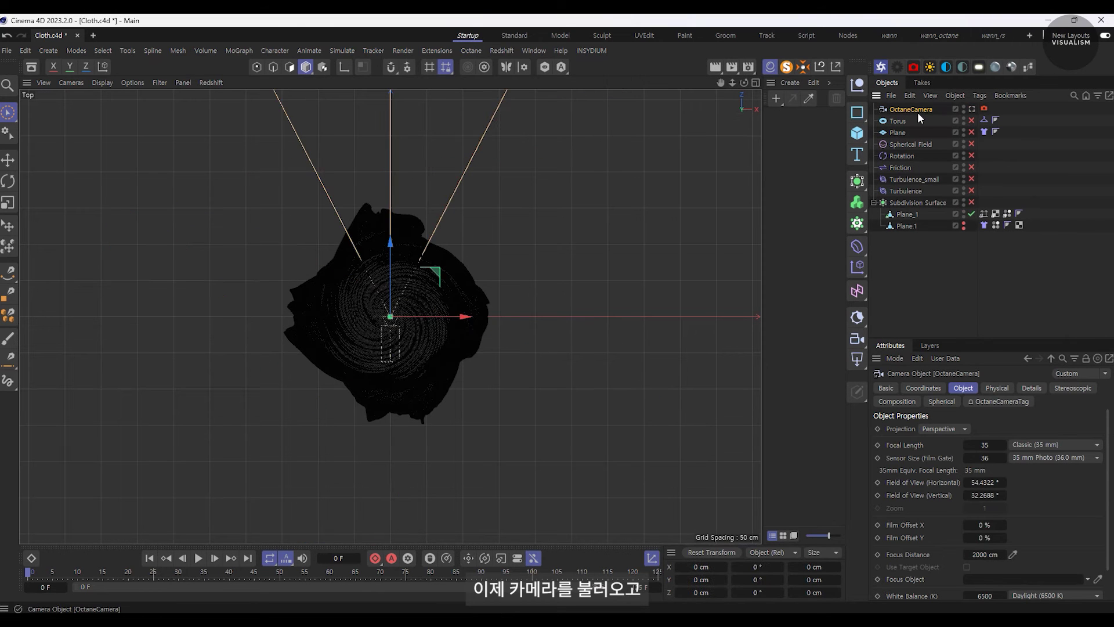
{"action": "left_click", "coordinate": [889, 36]}
{"action": "left_click", "coordinate": [972, 109]}
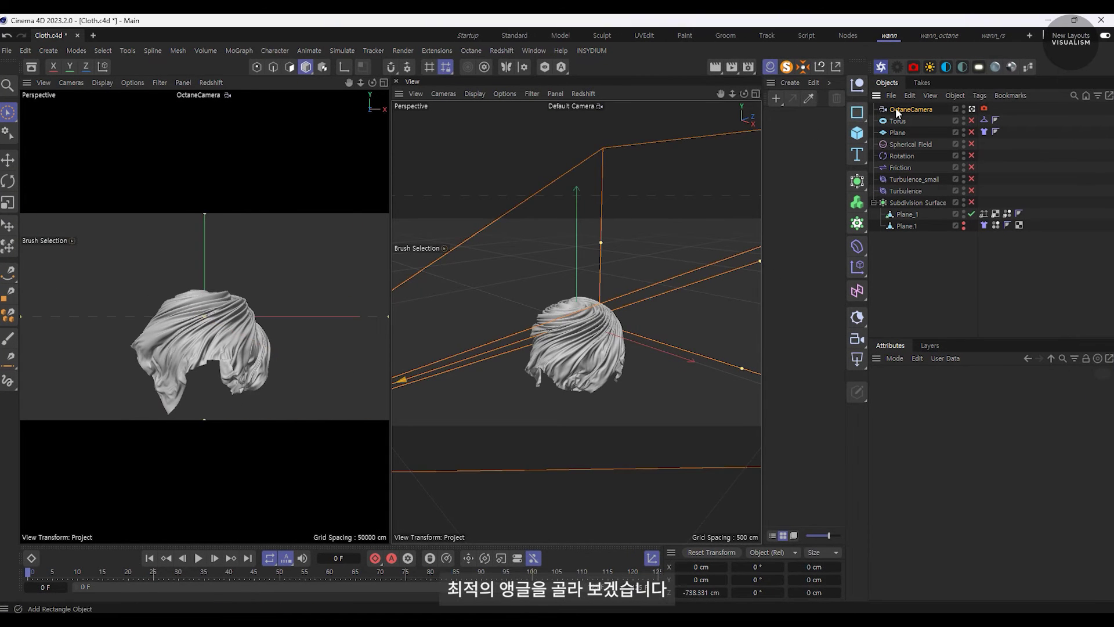
{"action": "key", "text": "F2"}
{"action": "scroll", "coordinate": [638, 273], "scroll_direction": "up", "scroll_amount": 3}
- Set the camera's focal length to 150 and aim it down at the cloth at an angle
{"action": "left_click", "coordinate": [908, 113]}
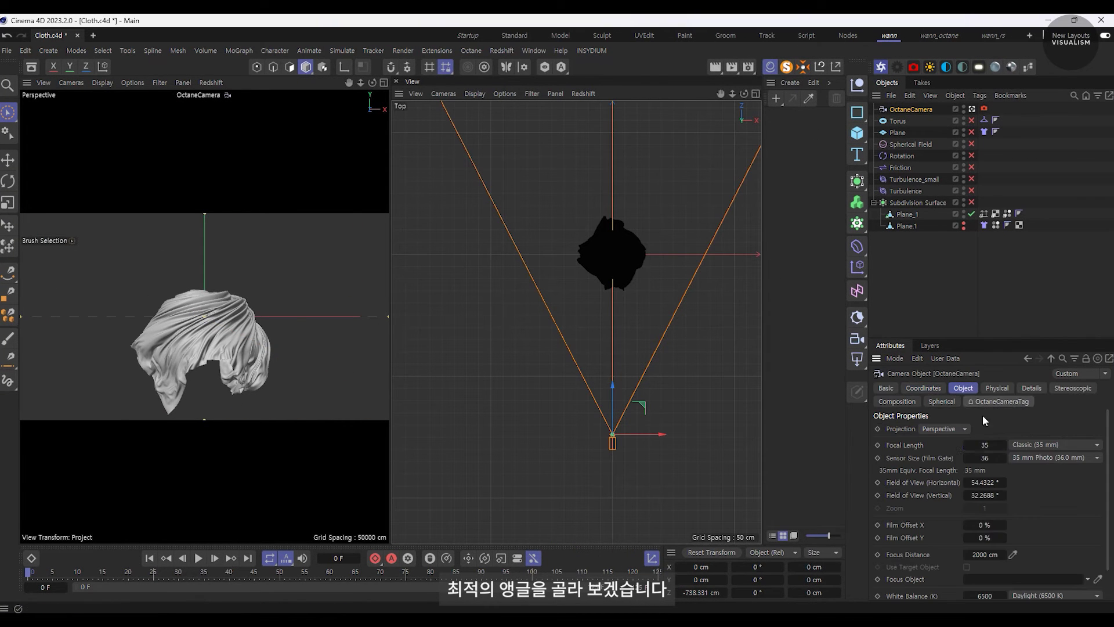
{"action": "type", "text": "150"}
{"action": "key", "text": "Return"}
{"action": "left_click", "coordinate": [923, 387]}
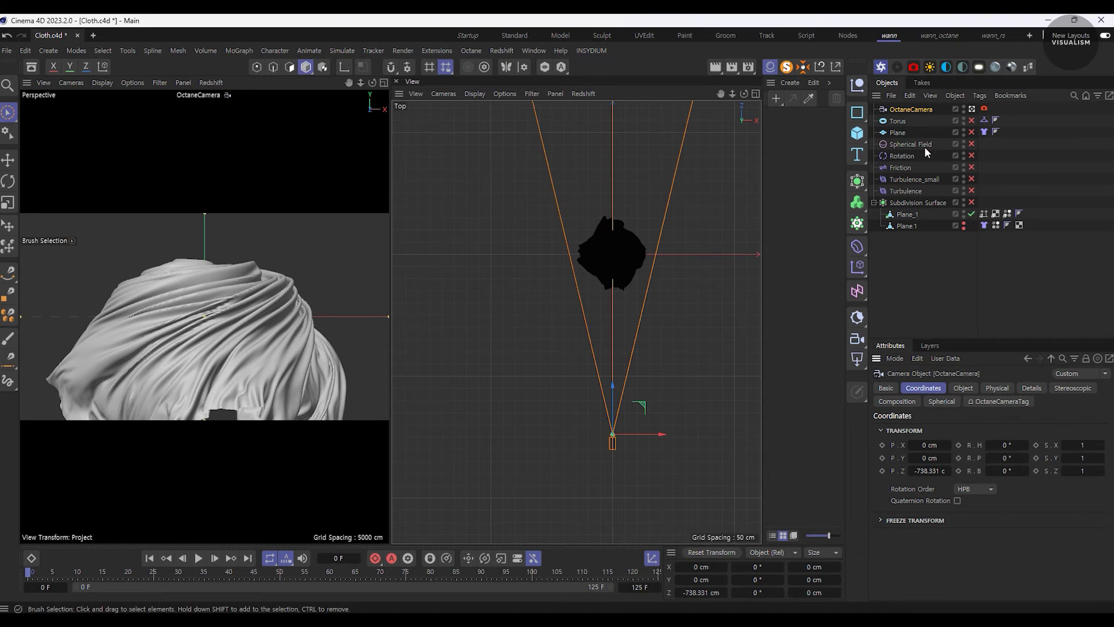
{"action": "left_click_drag", "start_coordinate": [615, 406], "coordinate": [616, 341]}
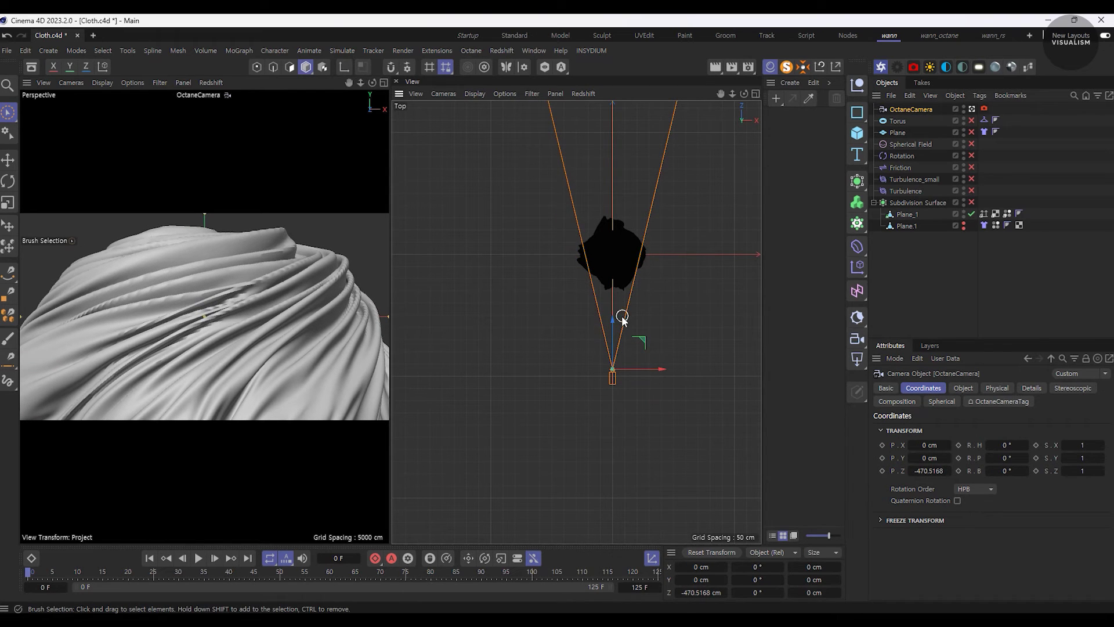
{"action": "key", "text": "F1"}
{"action": "mouse_move", "coordinate": [301, 372]}
{"action": "left_mouse_down", "text": "alt"}
{"action": "mouse_move", "coordinate": [211, 294]}
{"action": "mouse_move", "coordinate": [232, 289]}
{"action": "mouse_move", "coordinate": [277, 343]}
{"action": "mouse_move", "coordinate": [286, 347]}
{"action": "mouse_move", "coordinate": [259, 333]}
{"action": "mouse_move", "coordinate": [335, 349]}
{"action": "mouse_move", "coordinate": [273, 348]}
{"action": "left_mouse_up", "text": "alt"}
- Select the Plane_1 Alembic cloth and compare shapes by scrubbing its Offset
{"action": "left_click", "coordinate": [873, 240]}
{"action": "left_click", "coordinate": [910, 144]}
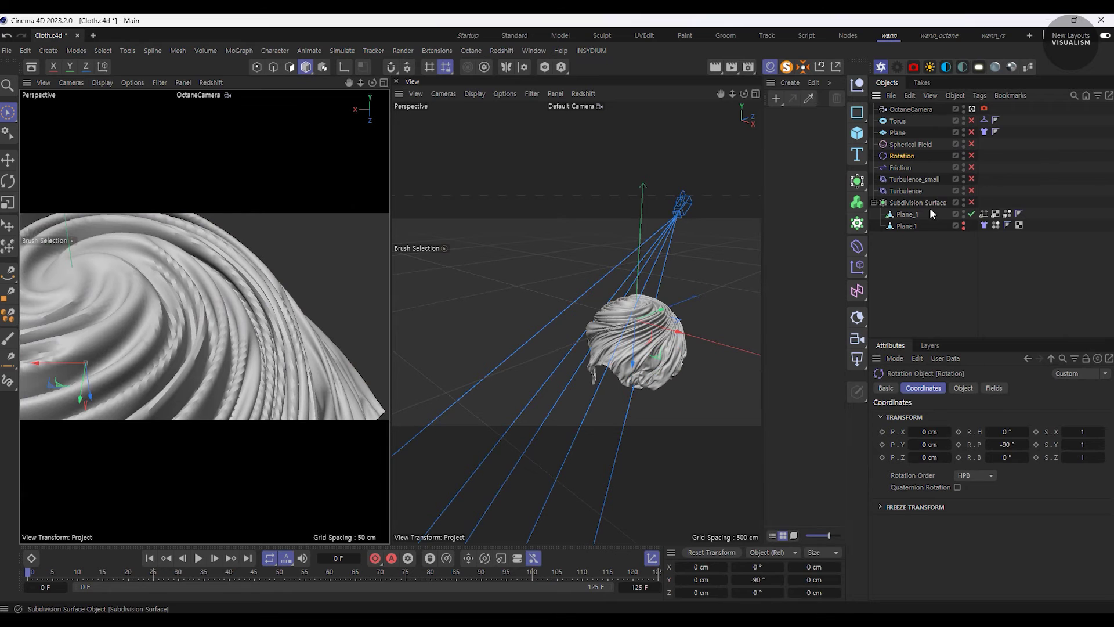
{"action": "left_click", "coordinate": [907, 214]}
{"action": "left_click", "coordinate": [964, 388]}
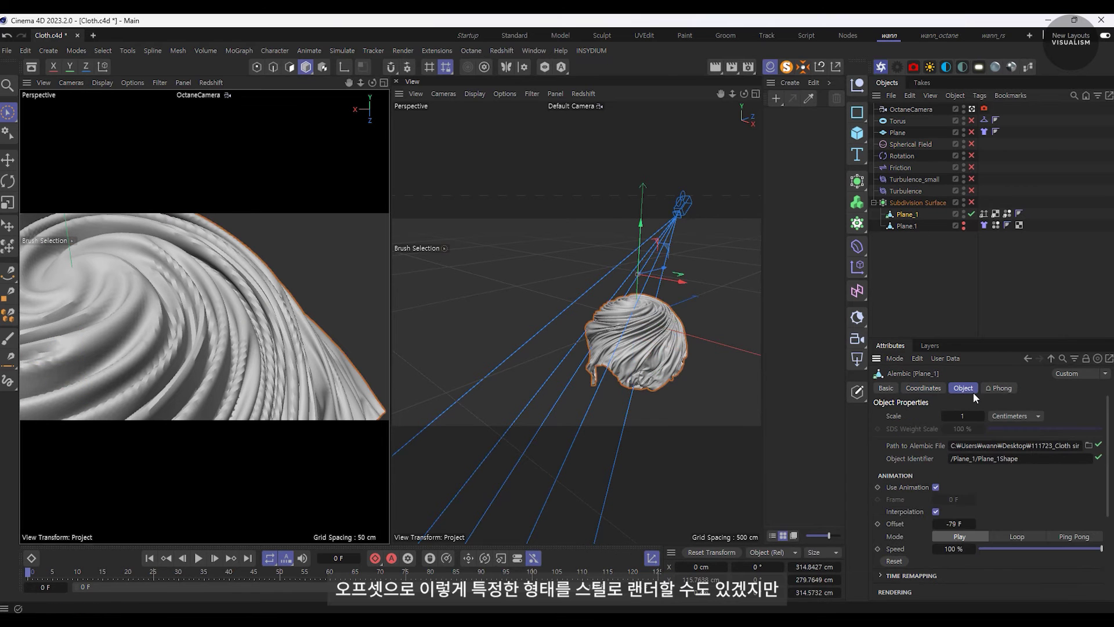
{"action": "mouse_move", "coordinate": [935, 524]}
{"action": "left_mouse_down"}
{"action": "mouse_move", "coordinate": [976, 523]}
{"action": "mouse_move", "coordinate": [939, 529]}
{"action": "left_mouse_up"}
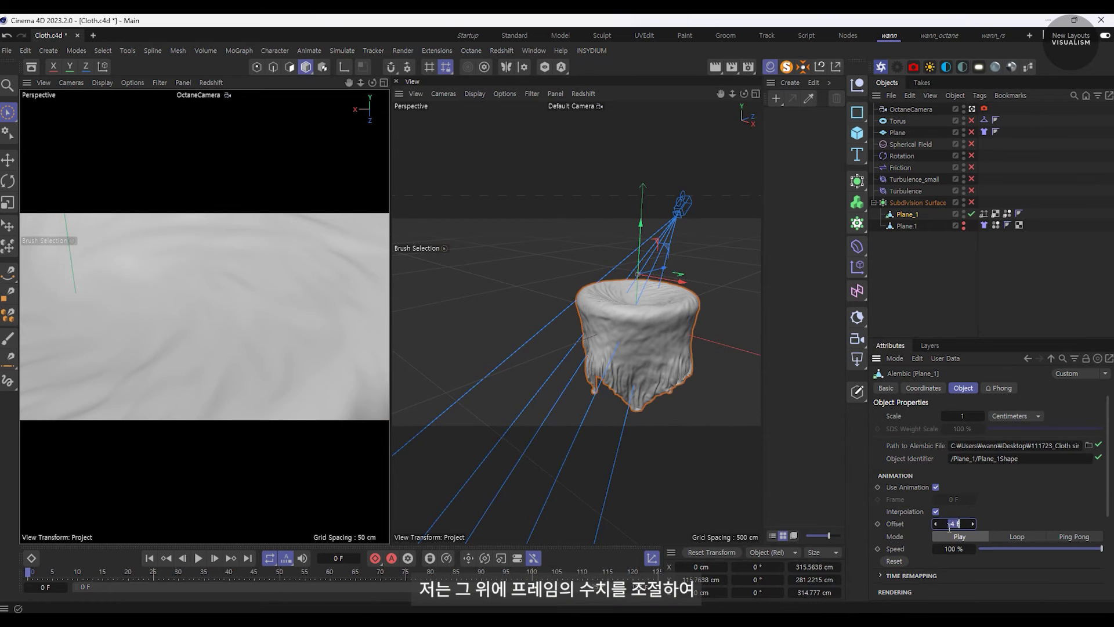
- Turn off Use Animation and keyframe the scrubbed Alembic Frame value
{"action": "left_click", "coordinate": [935, 487]}
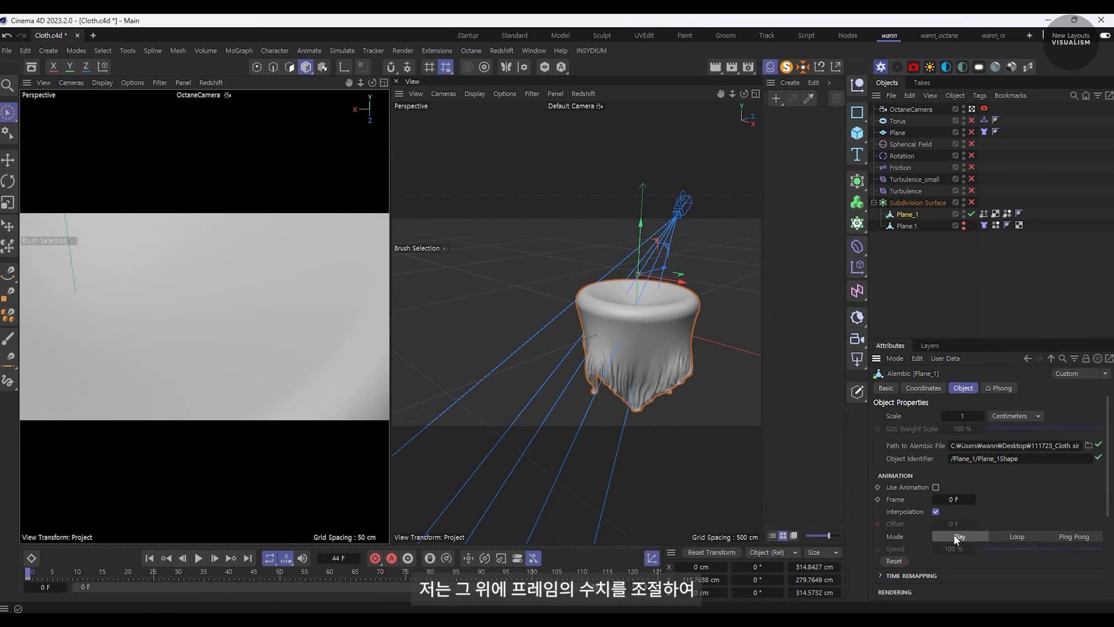
{"action": "key", "text": "ctrl+z"}
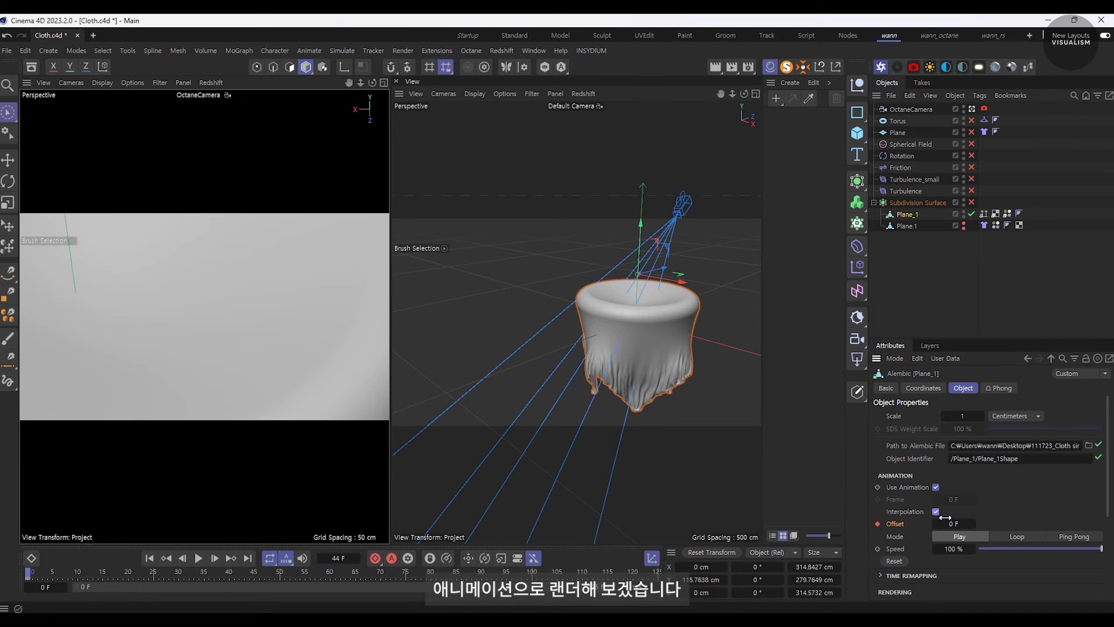
{"action": "right_click", "coordinate": [894, 535]}
{"action": "left_click", "coordinate": [894, 500]}
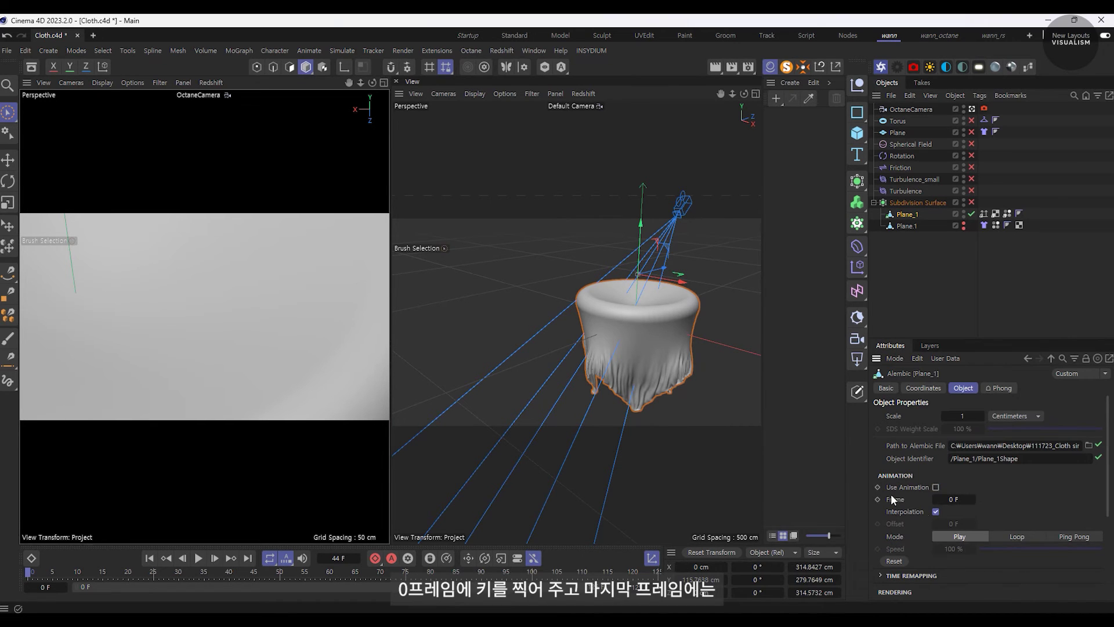
{"action": "left_click", "coordinate": [956, 499]}
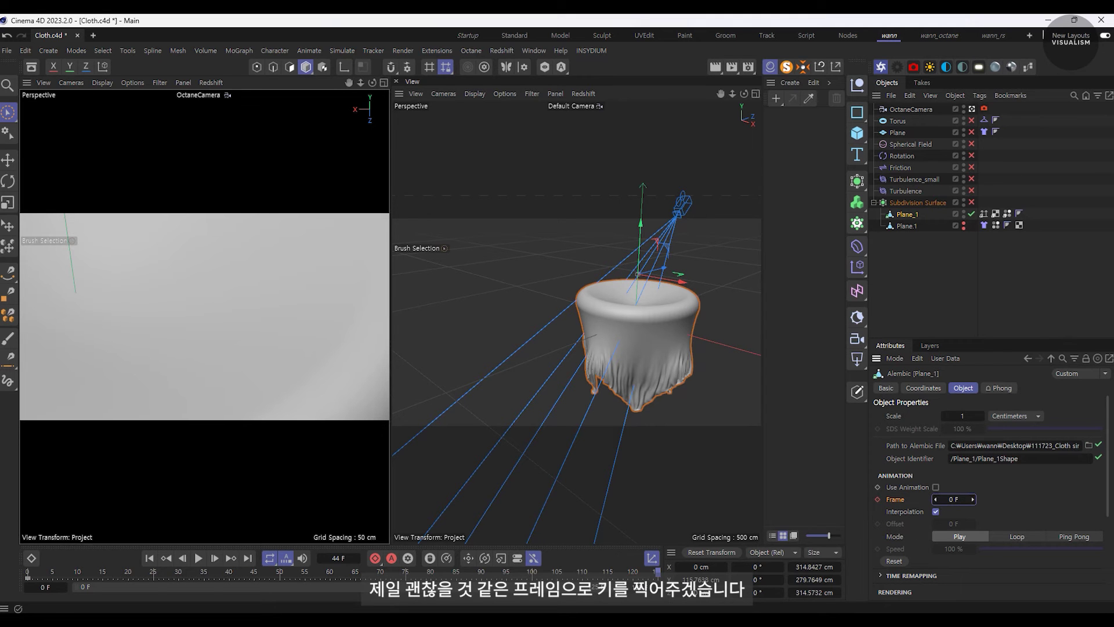
{"action": "type", "text": "1"}
{"action": "mouse_move", "coordinate": [972, 500]}
{"action": "left_mouse_down"}
{"action": "mouse_move", "coordinate": [1021, 499]}
{"action": "mouse_move", "coordinate": [963, 499]}
{"action": "mouse_move", "coordinate": [985, 499]}
{"action": "left_mouse_up"}
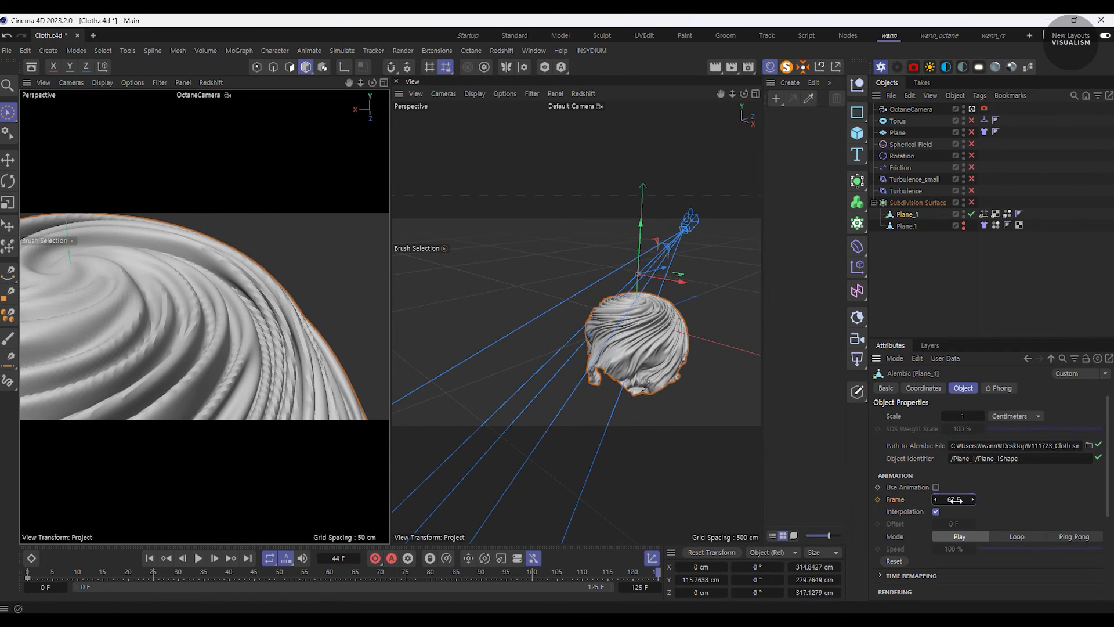
{"action": "key", "text": "Return"}
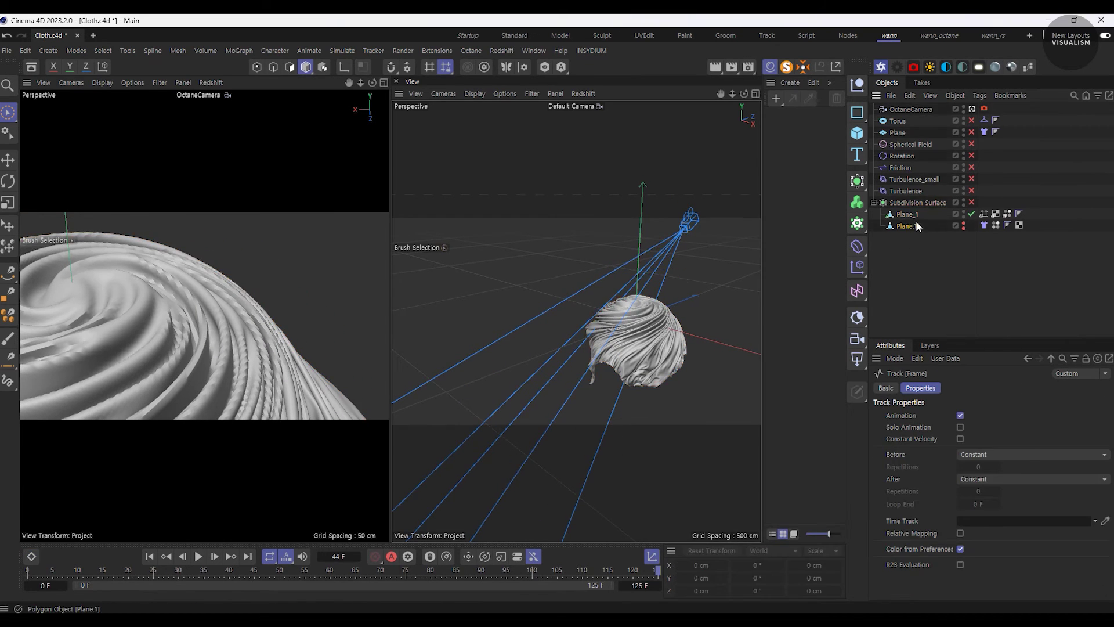
- At timeline frame 25, key the Alembic Frame value to 30 F
{"action": "left_click_drag", "start_coordinate": [142, 571], "coordinate": [45, 582]}
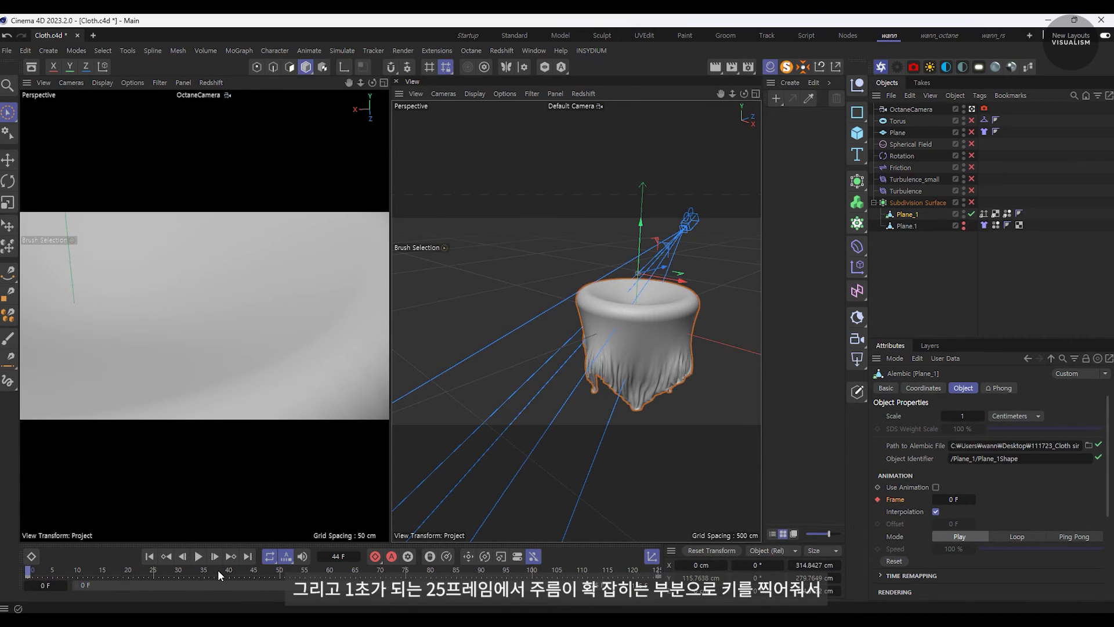
{"action": "left_click_drag", "start_coordinate": [154, 570], "coordinate": [151, 571]}
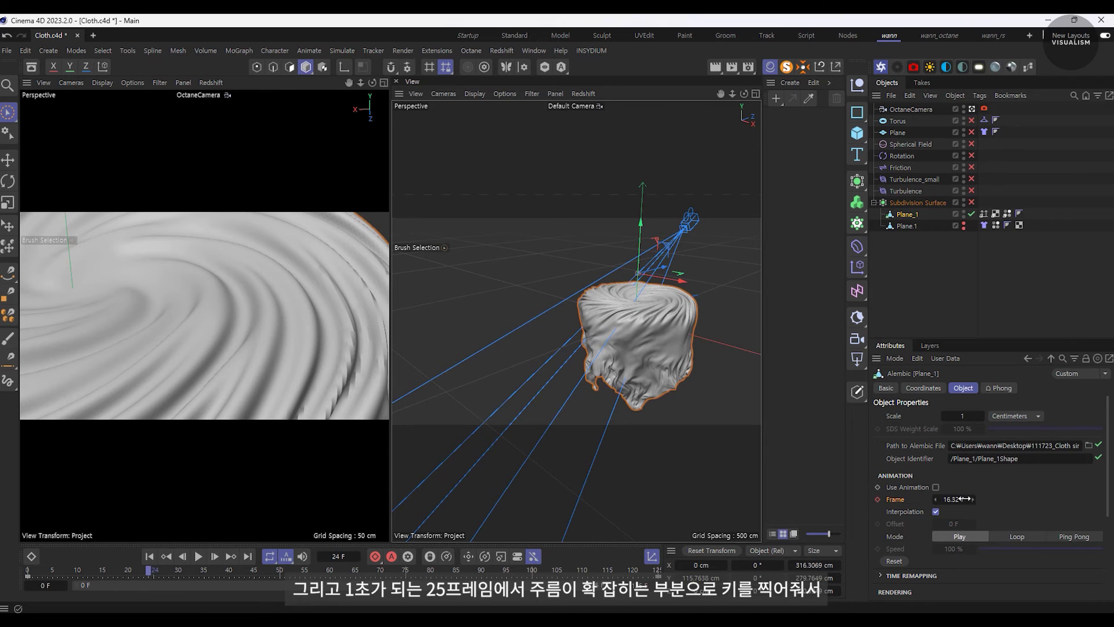
{"action": "left_click", "coordinate": [154, 575]}
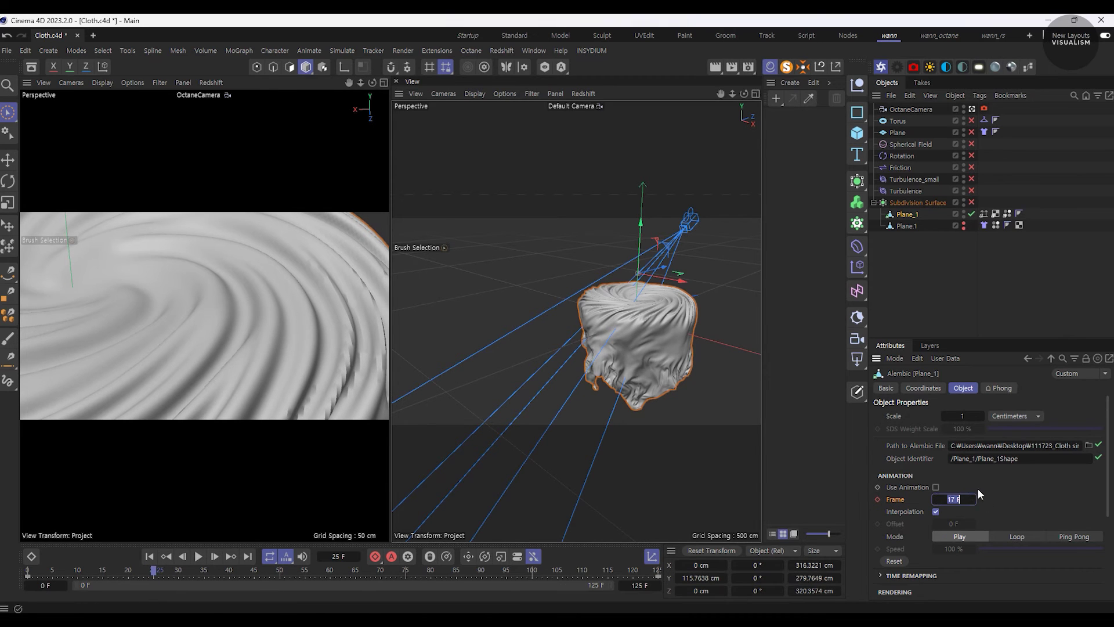
{"action": "type", "text": "30"}
{"action": "key", "text": "Return"}
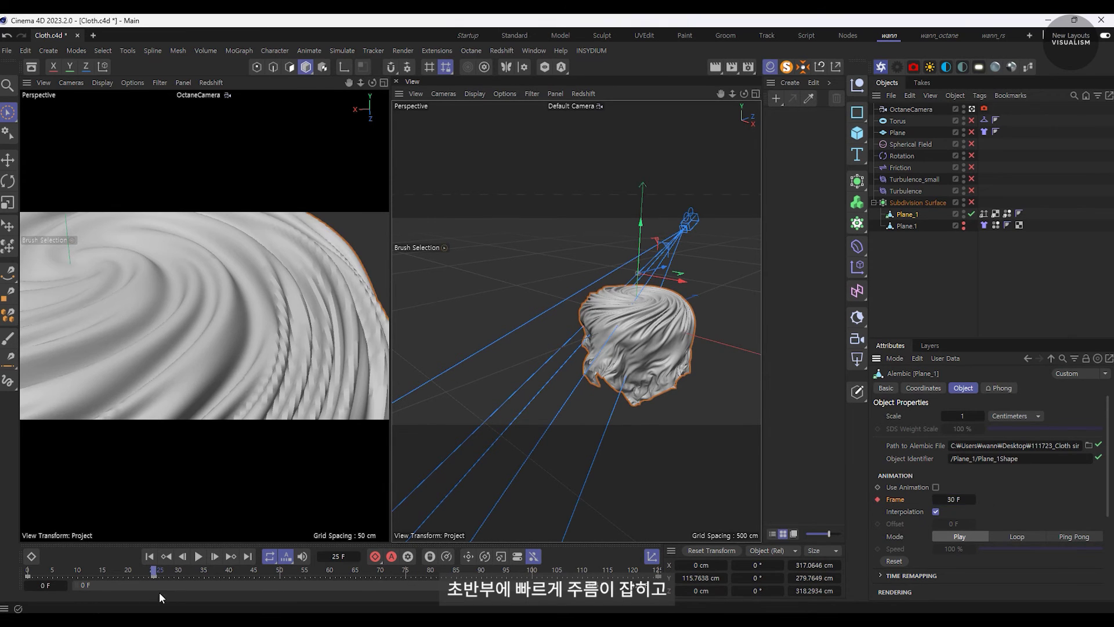
- Play the animation from frame 0, then scrub back to about frame 22
{"action": "left_click", "coordinate": [151, 556]}
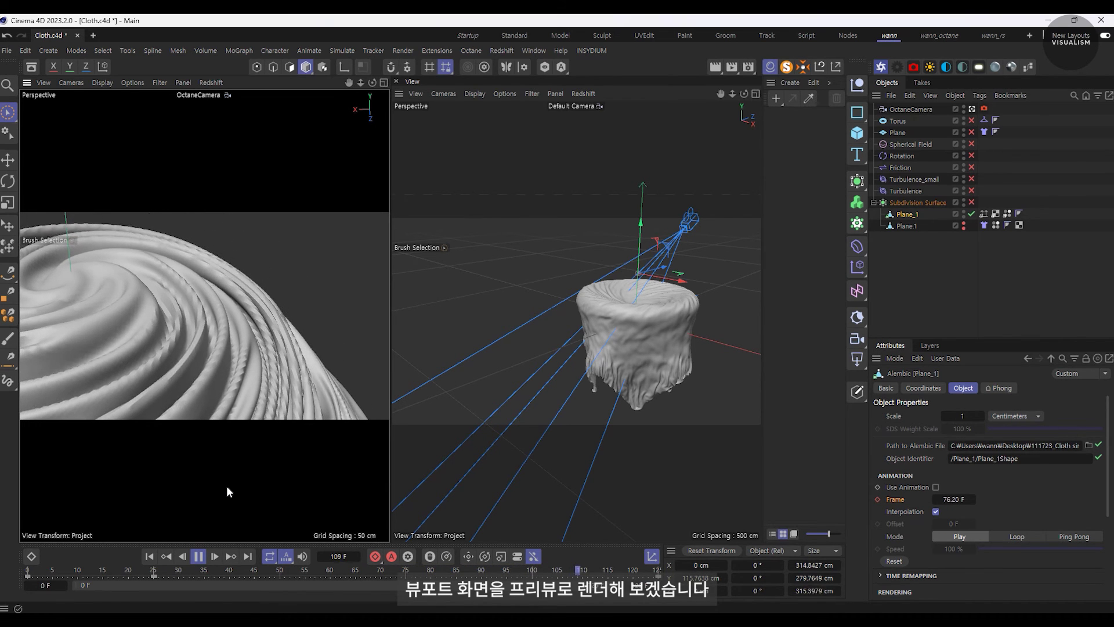
{"action": "left_click", "coordinate": [199, 556]}
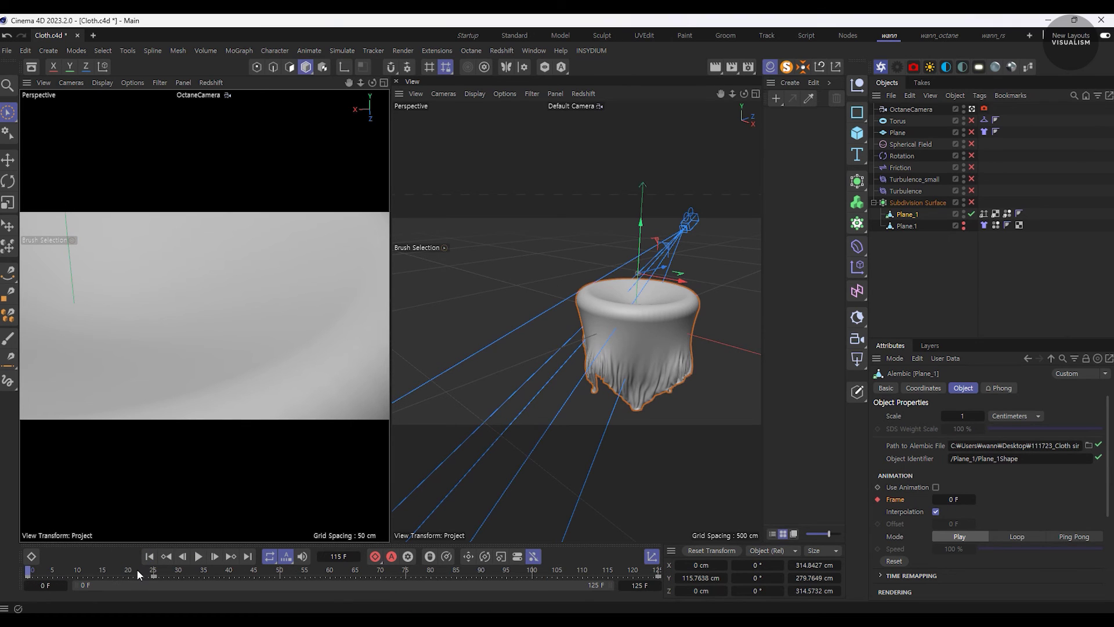
{"action": "left_click_drag", "start_coordinate": [158, 572], "coordinate": [138, 572]}
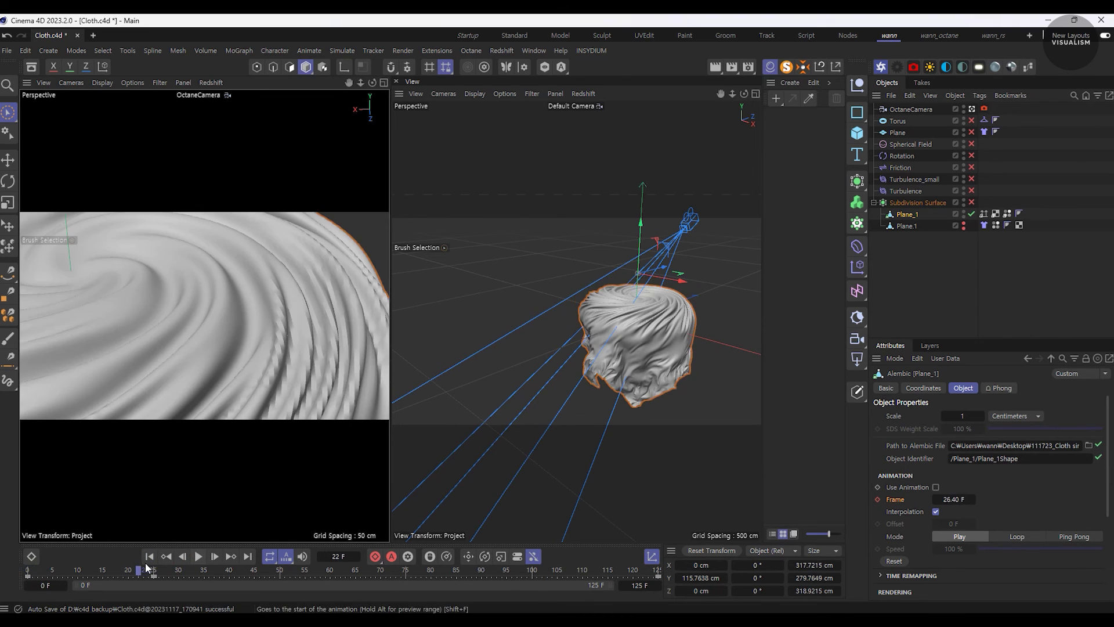
- Render a Make Preview of the animation and play it in the Picture Viewer
{"action": "left_click", "coordinate": [731, 68]}
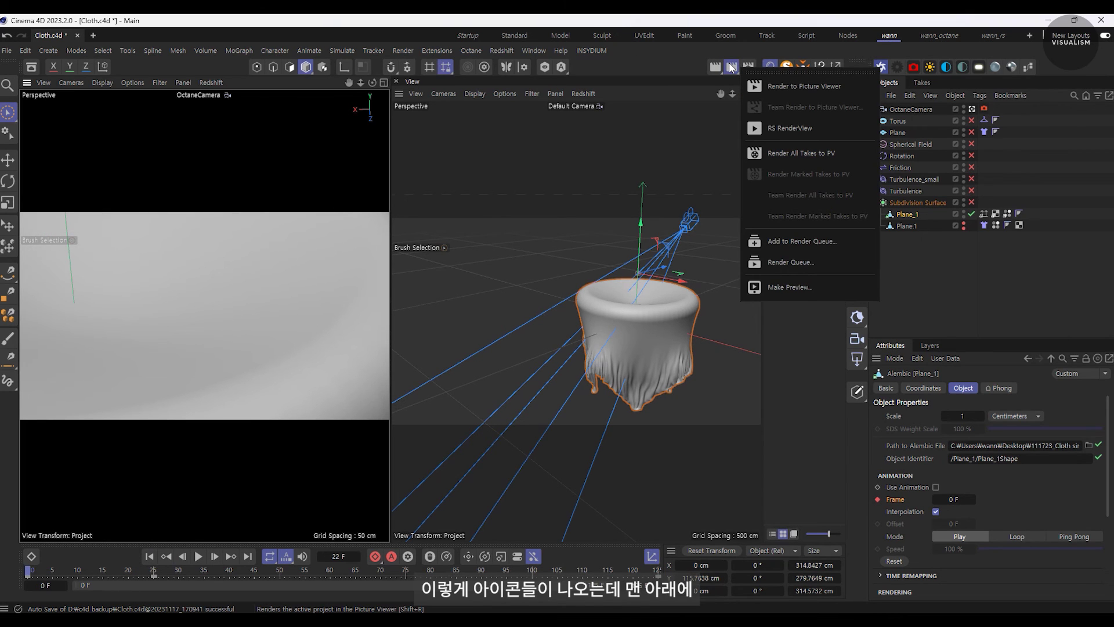
{"action": "left_click", "coordinate": [823, 279]}
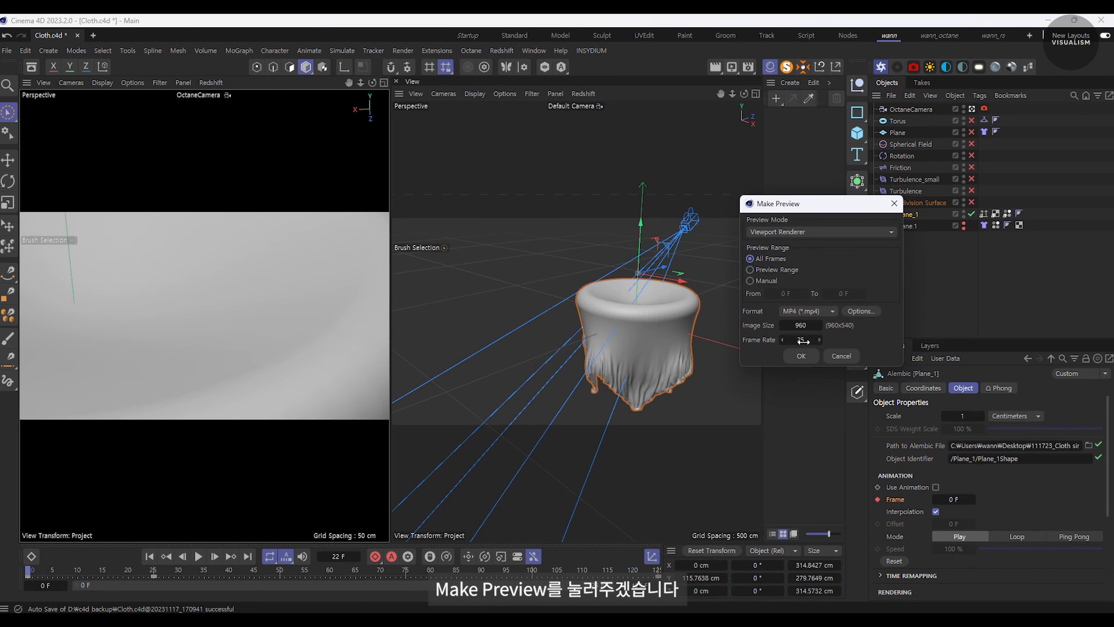
{"action": "left_click", "coordinate": [804, 355]}
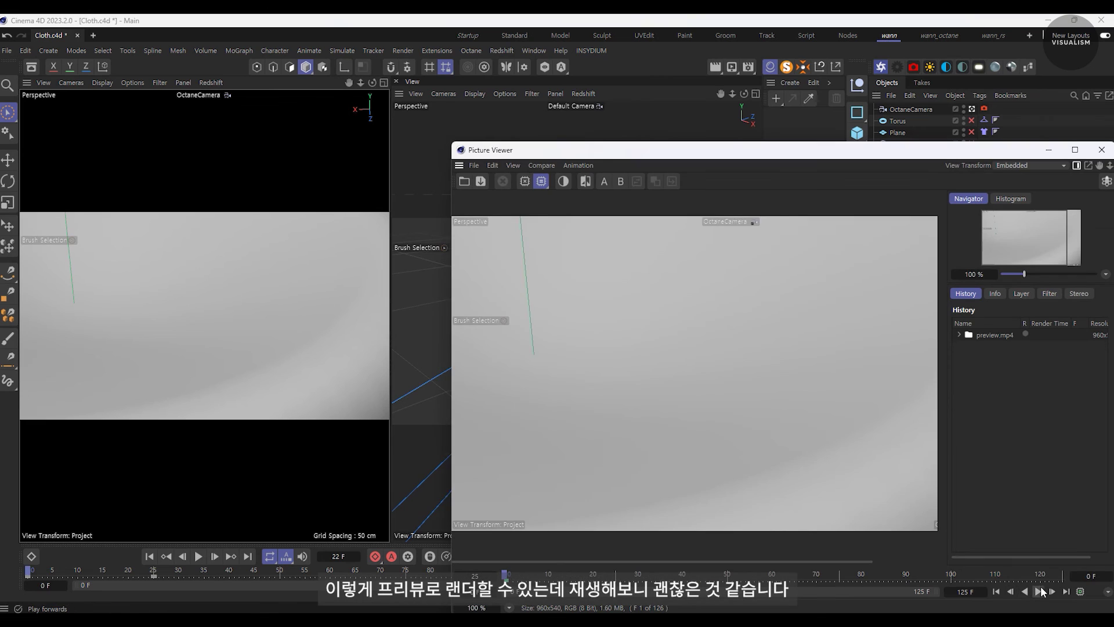
{"action": "left_click", "coordinate": [1039, 591]}
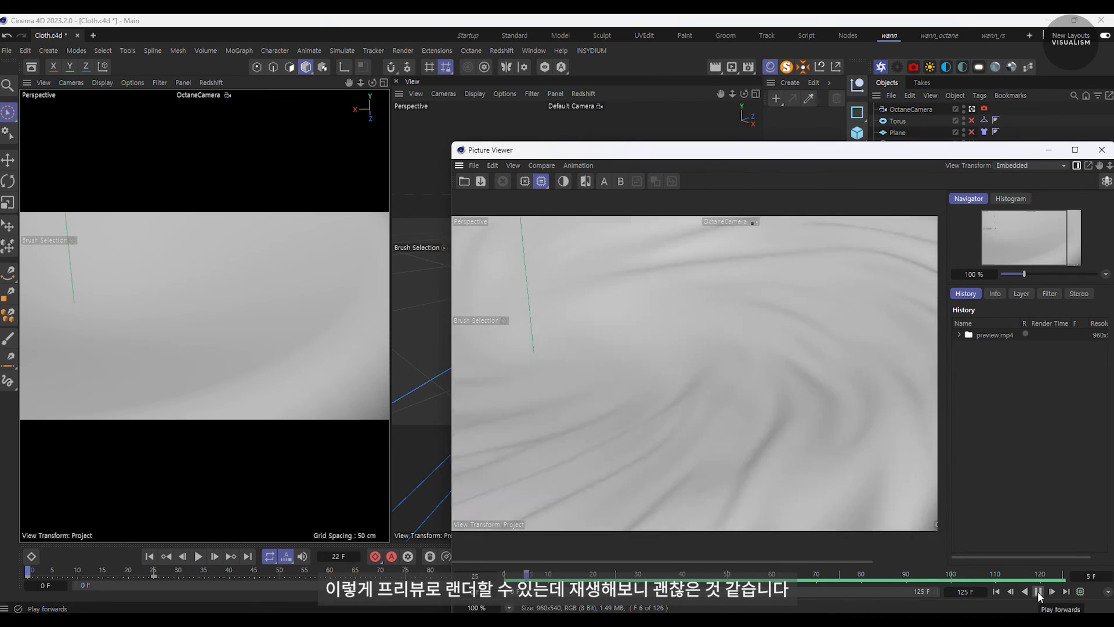